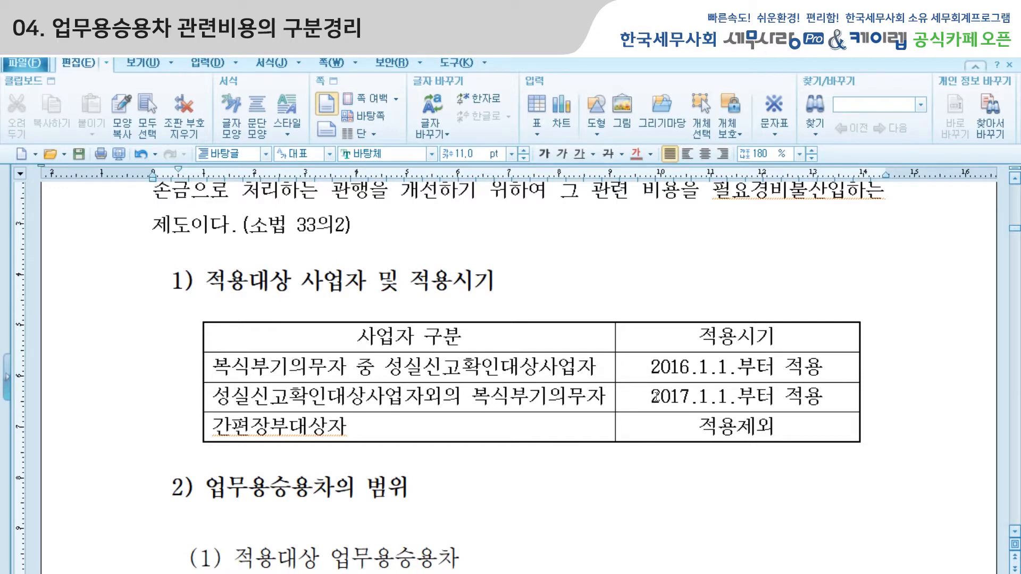
Examine the 적용시기 table and the definition of covered business cars, selecting the 2017.1.1 date and the 개별소비세법 제1조 제2항 제3호 wording.
left_click_drag(651, 397, 823, 398)
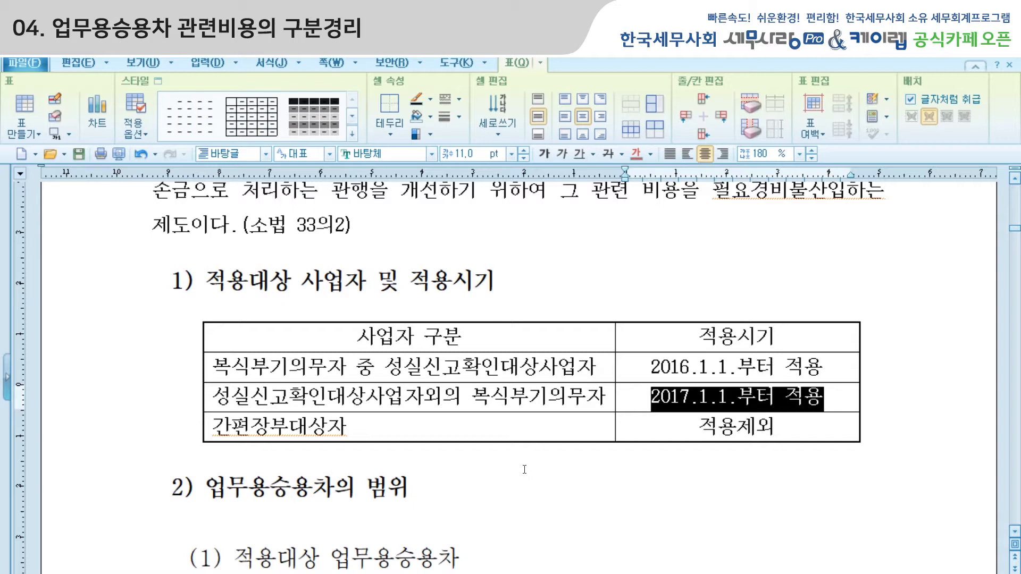
left_click(453, 480)
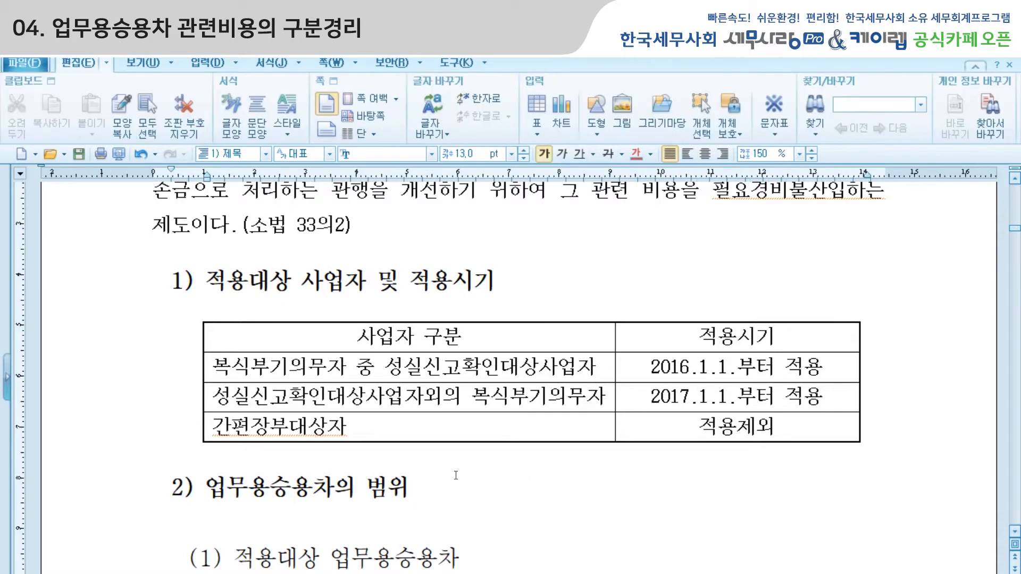
scroll(455, 475, "down", 1)
scroll(455, 475, "down", 2)
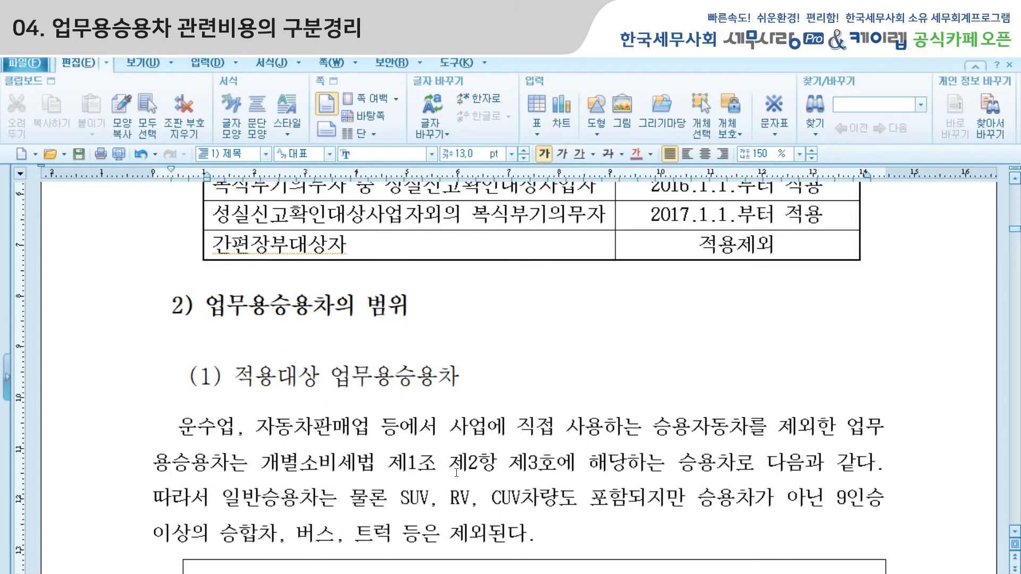
left_click_drag(179, 336, 799, 345)
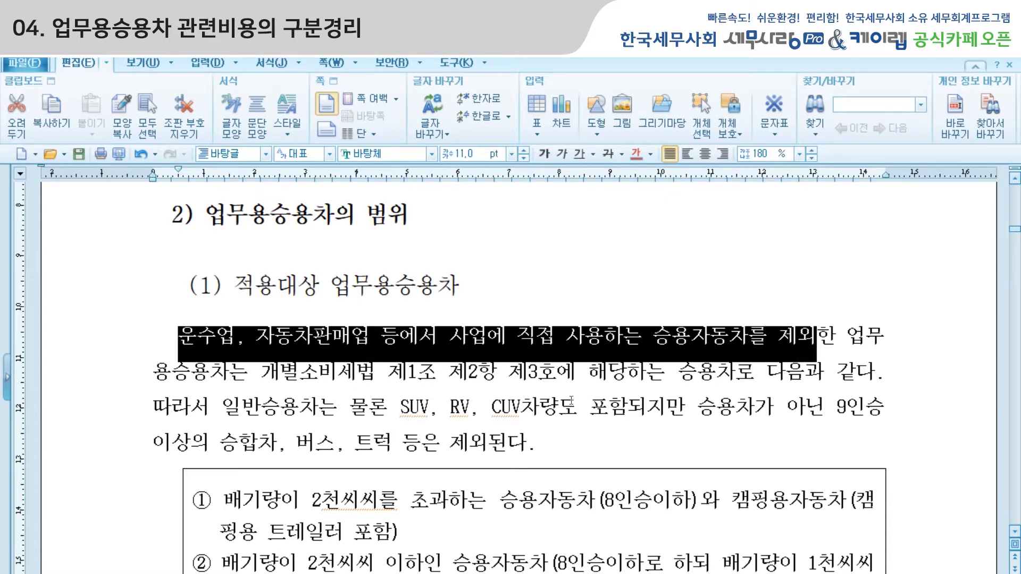
left_click_drag(262, 374, 736, 374)
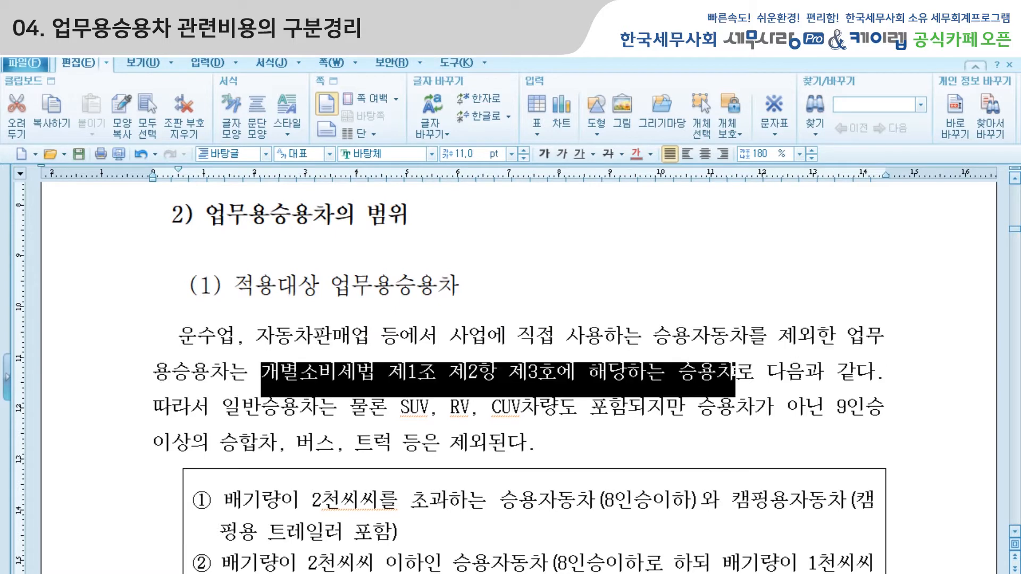
scroll(650, 396, "down", 3)
scroll(650, 396, "down", 3)
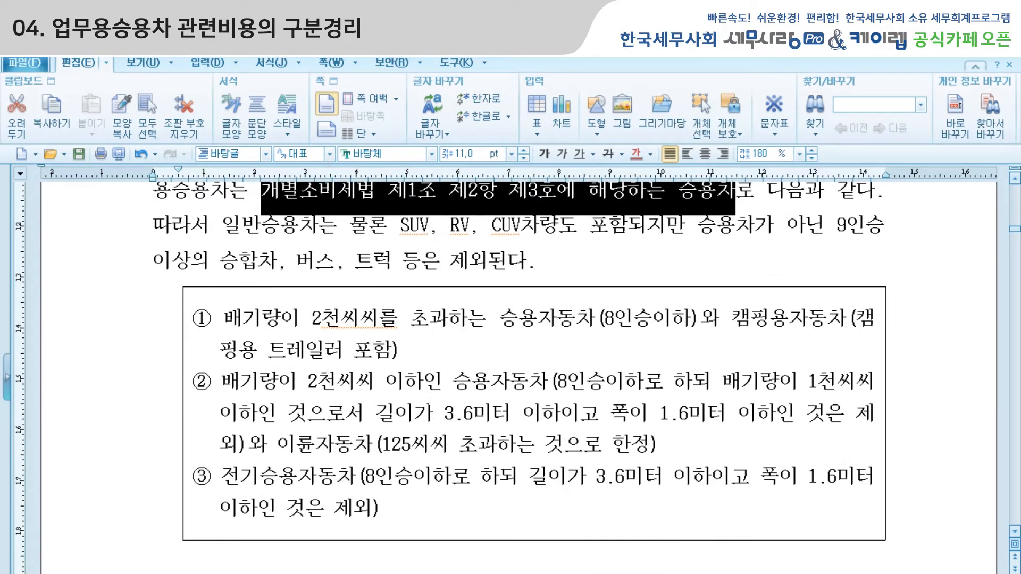
Examine the excluded industries and section (3) on employee-owned vehicles, selecting the exclusion sentence and the expense category 여비교통비.
scroll(431, 400, "down", 20)
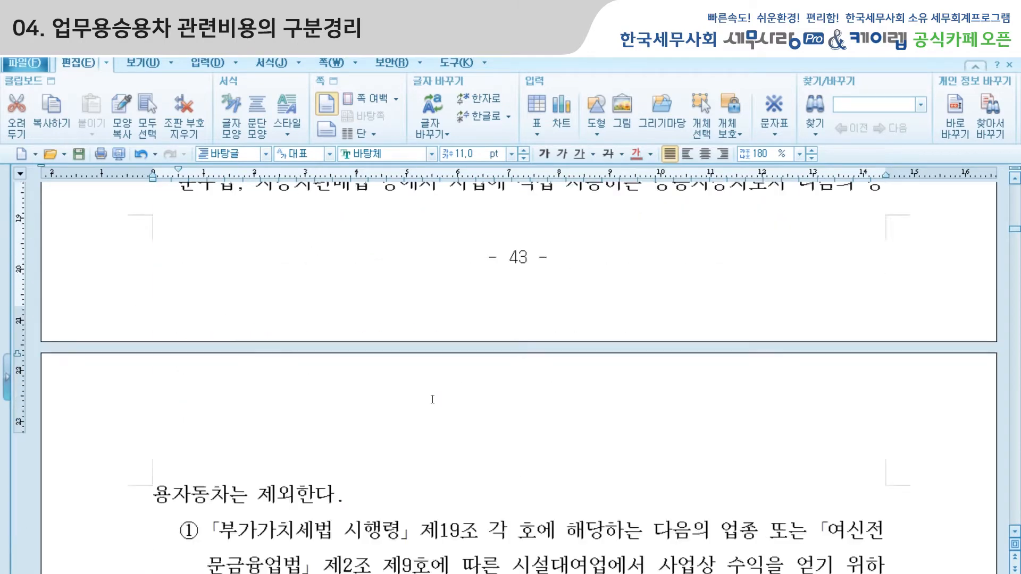
scroll(433, 398, "down", 7)
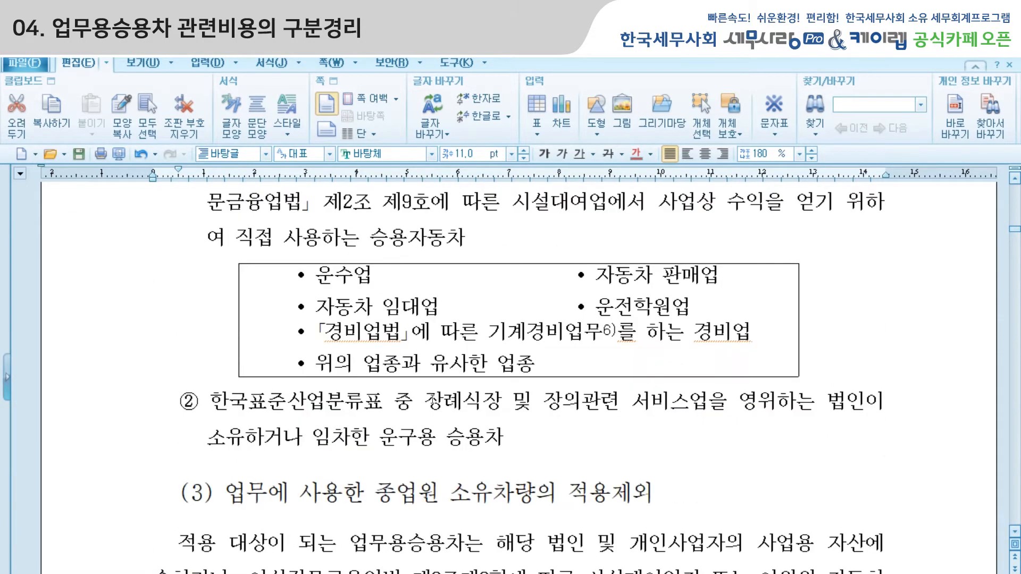
scroll(433, 399, "down", 9)
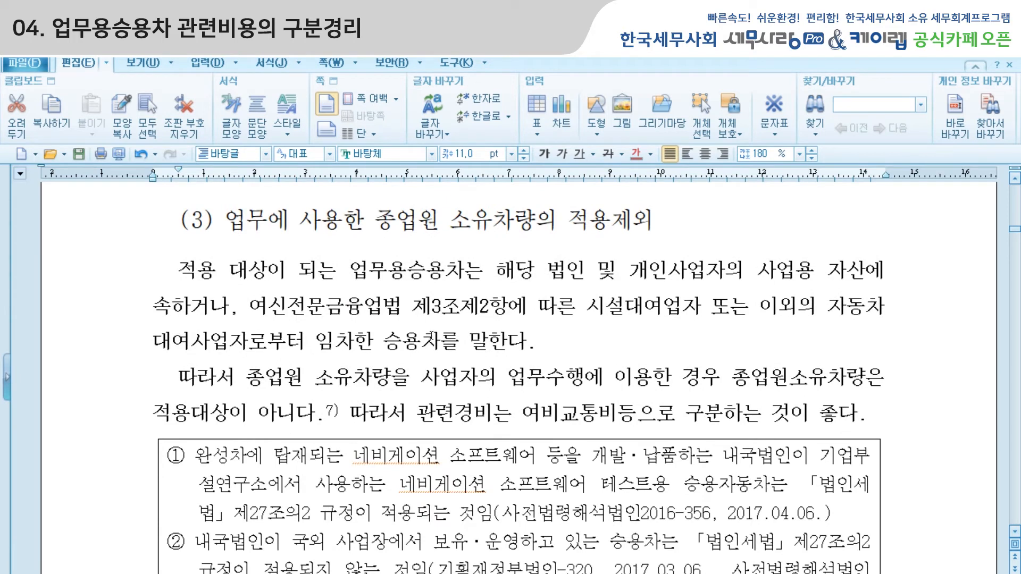
left_click(432, 338)
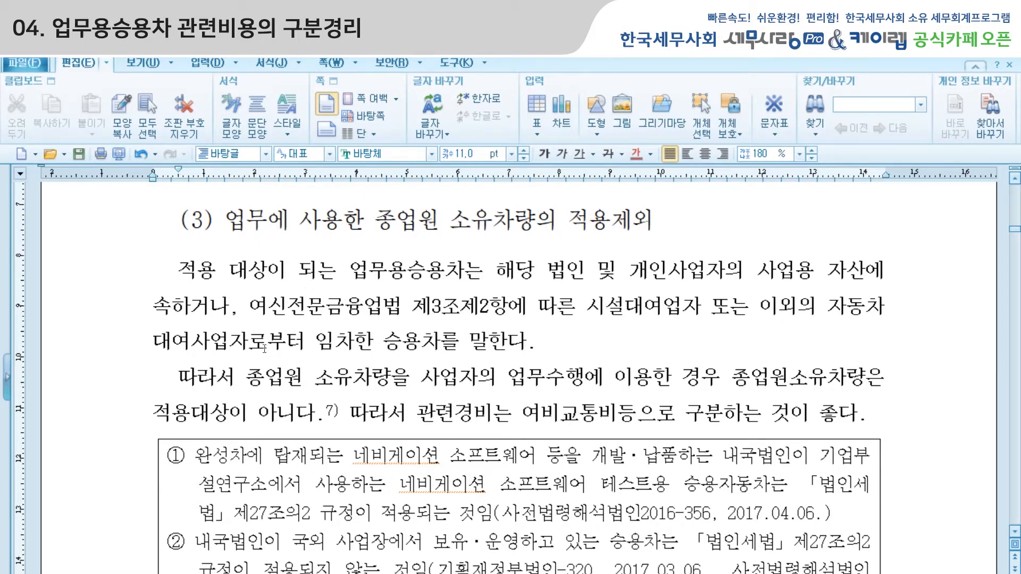
left_click_drag(247, 378, 316, 430)
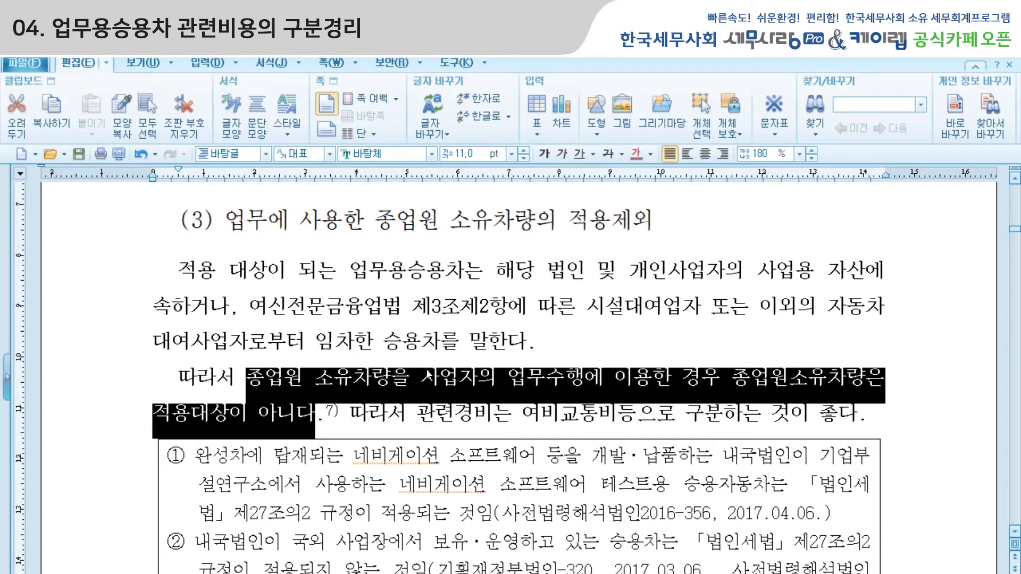
left_click_drag(525, 412, 617, 411)
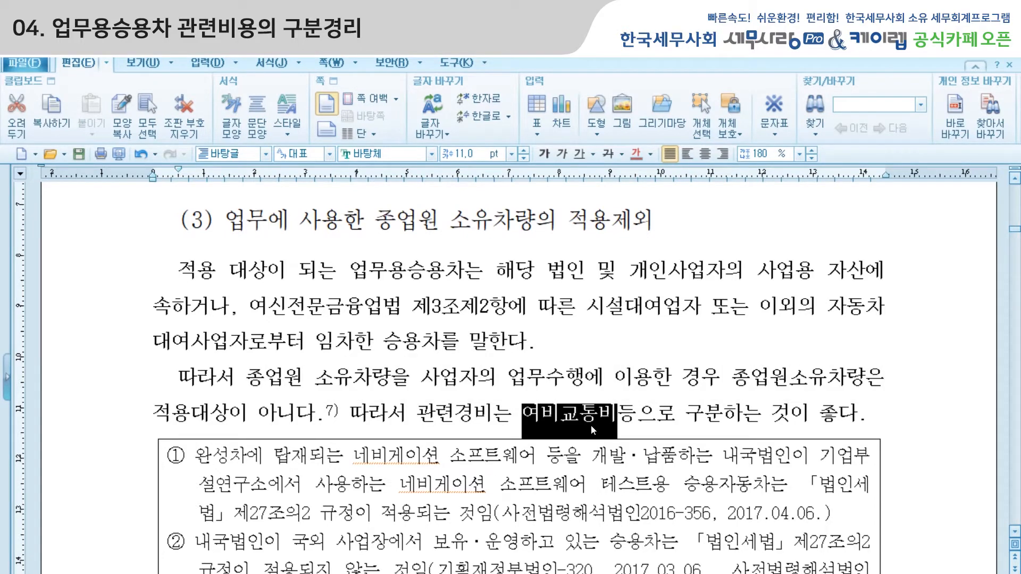
left_click(484, 371)
Select ruling ③ on loaner cars from vehicle repair businesses and examine section 3) 「세무사랑Pro」의 운영방법.
scroll(479, 374, "down", 5)
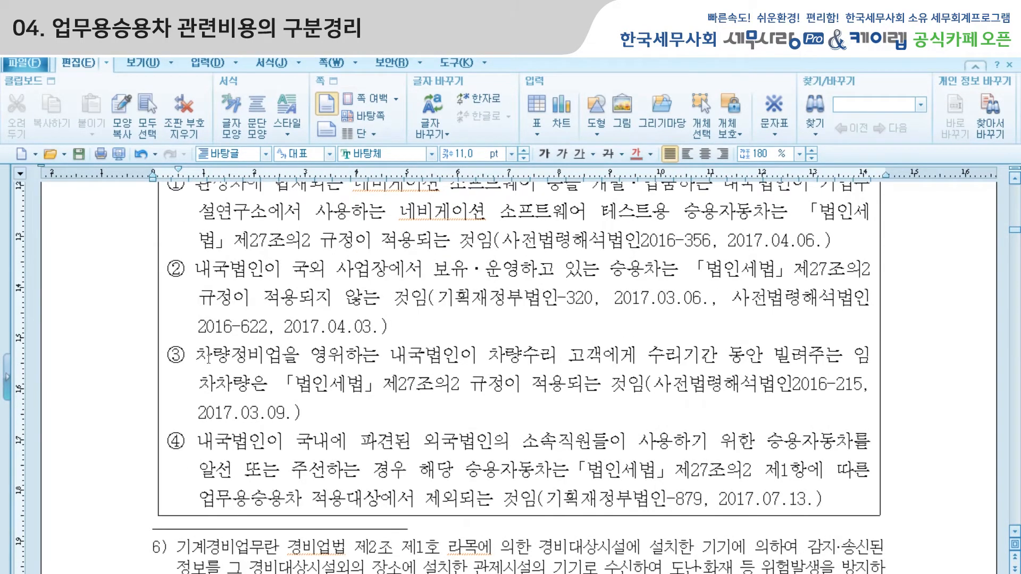
left_click_drag(199, 356, 643, 380)
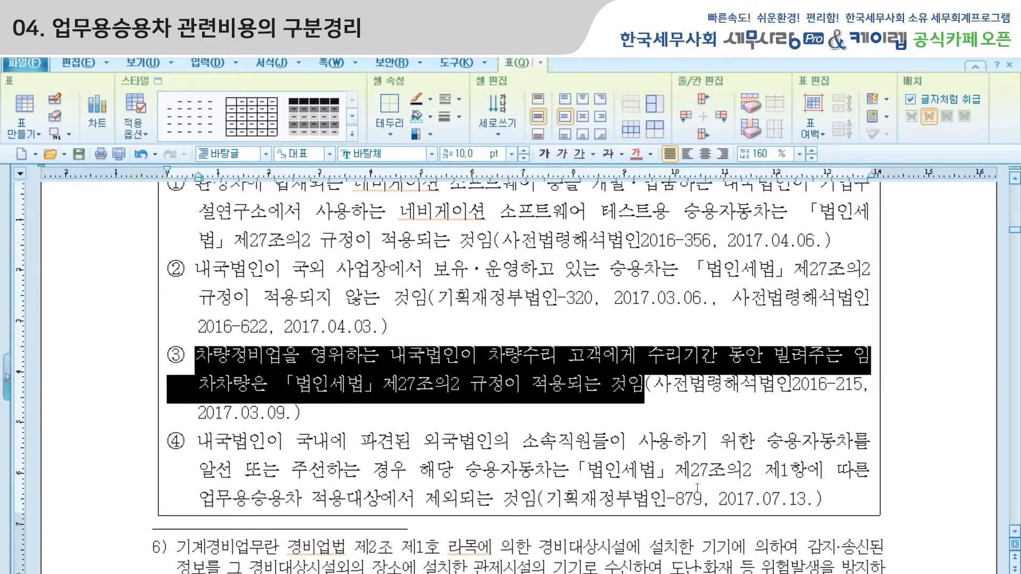
left_click(457, 330)
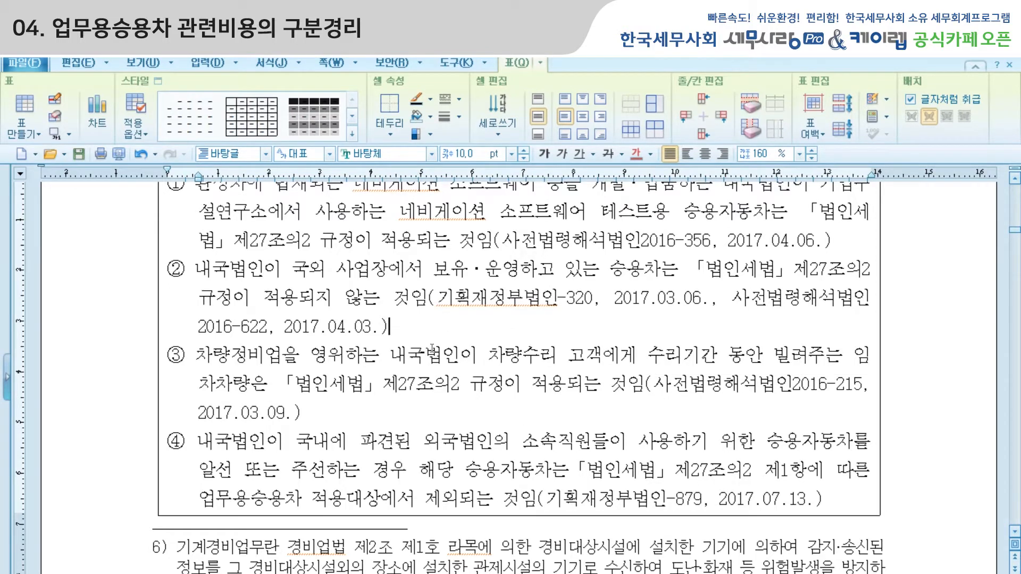
scroll(433, 348, "down", 10)
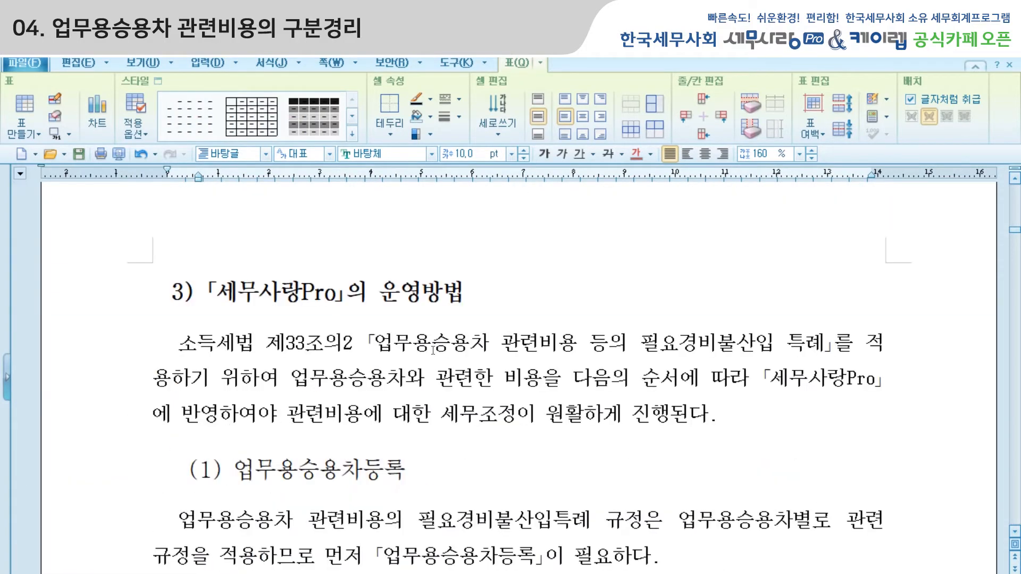
scroll(432, 350, "down", 3)
left_click(441, 324)
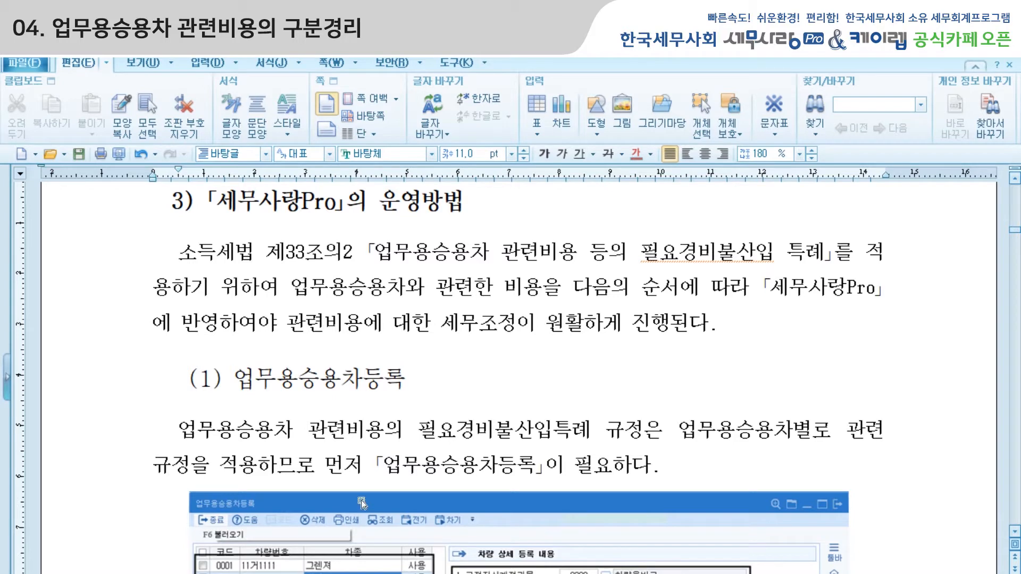
Switch to 세무사랑 Pro and open 업무용승용차등록 in the 회계관리 module.
left_click(949, 48)
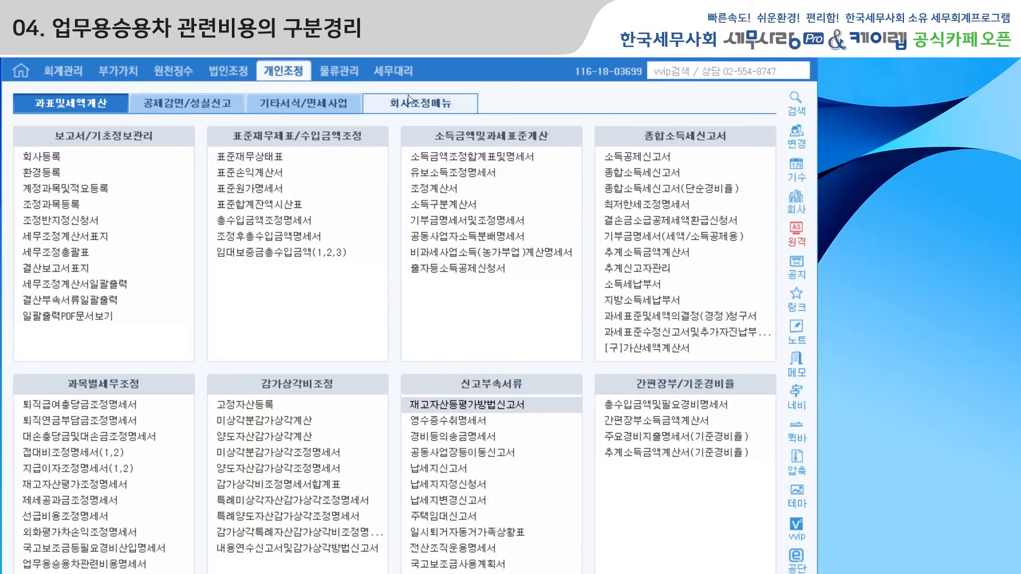
left_click(70, 76)
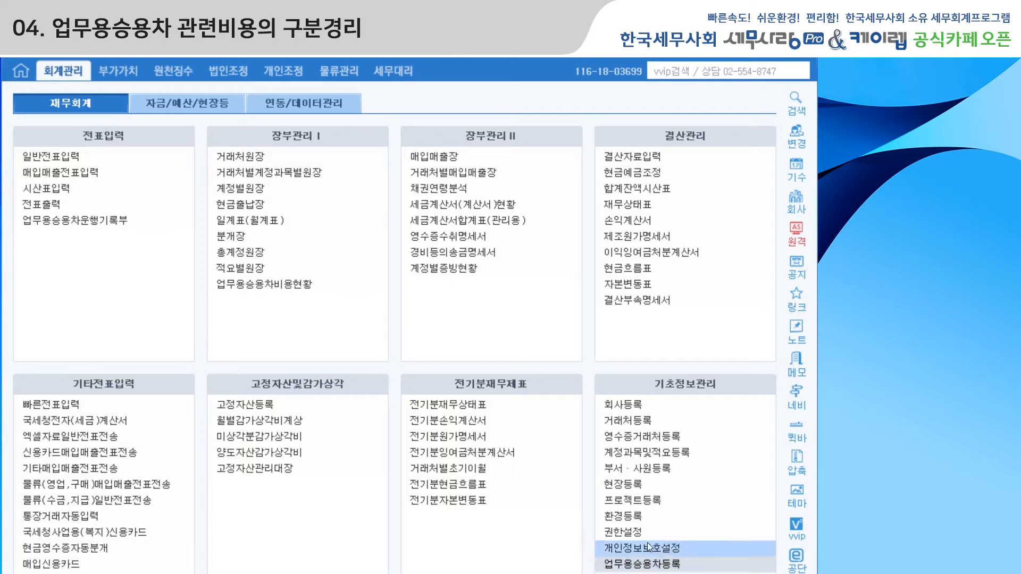
left_click(668, 565)
left_click_drag(629, 101, 335, 58)
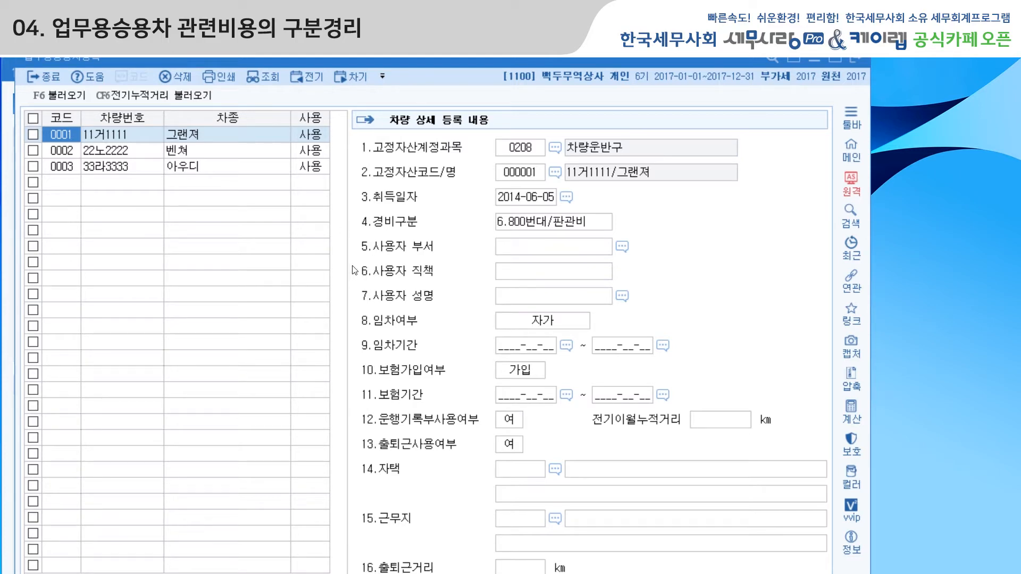
Inspect the registered vehicle number, model, fixed-asset account and fixed-asset code of car 0001.
left_click(109, 136)
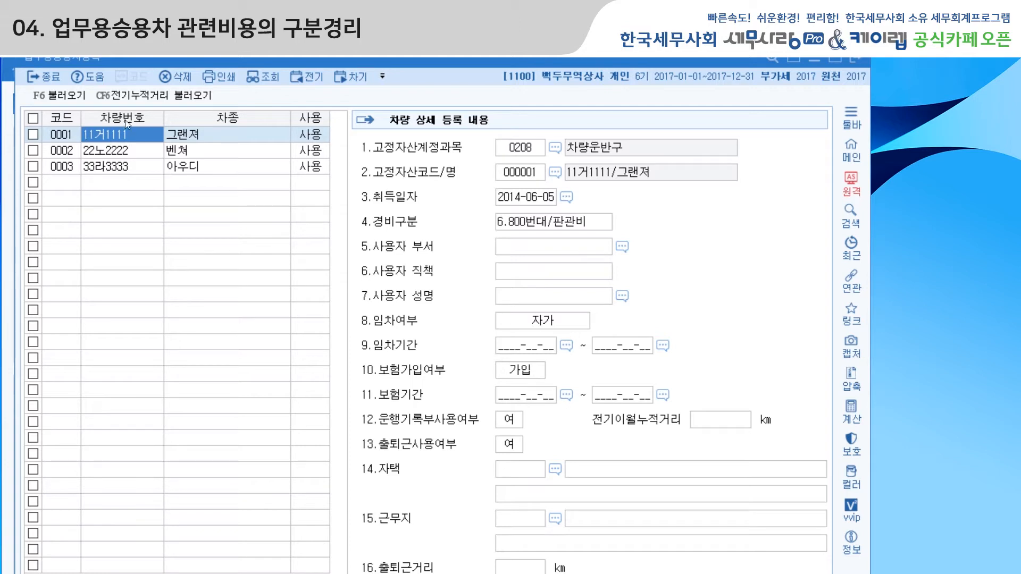
left_click(224, 132)
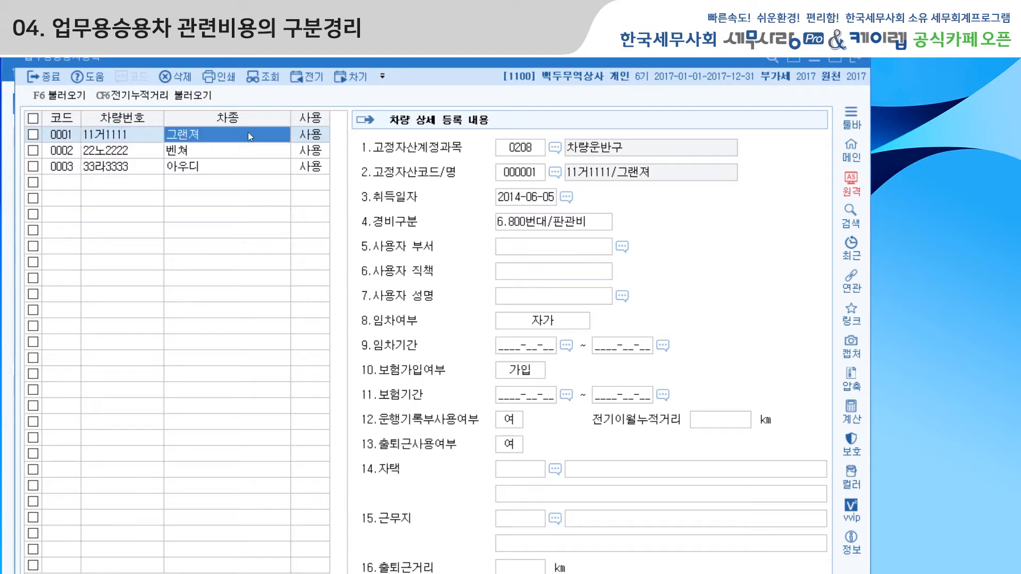
left_click(523, 149)
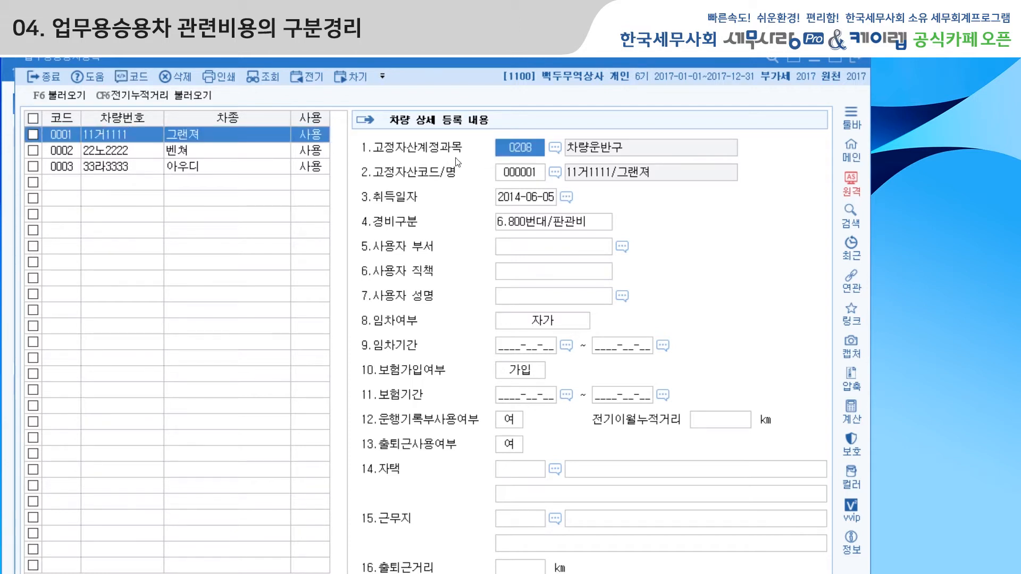
left_click(526, 154)
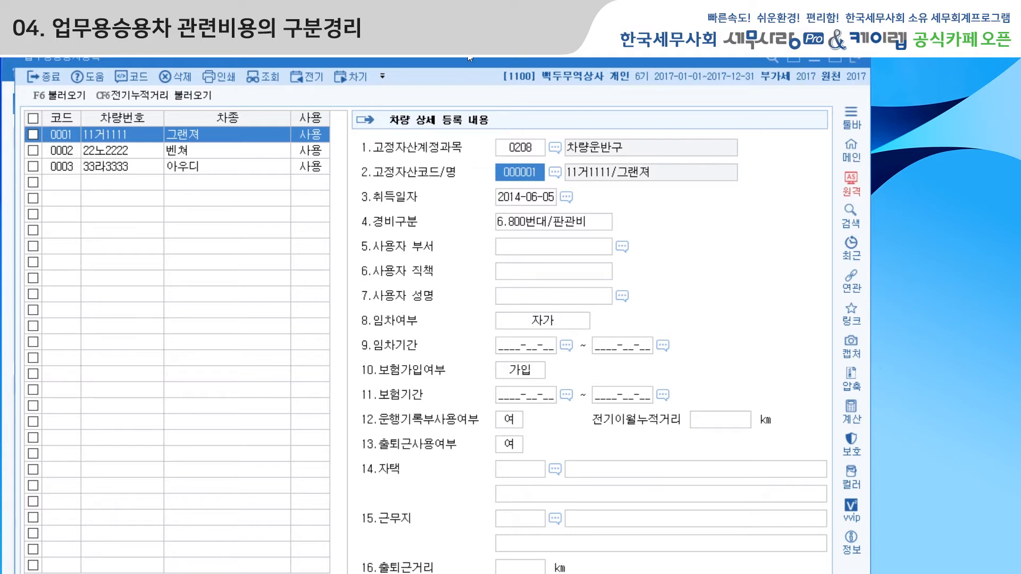
Open 고정자산등록 and load the assets of account 0208 차량운반구.
left_click_drag(468, 59, 469, 89)
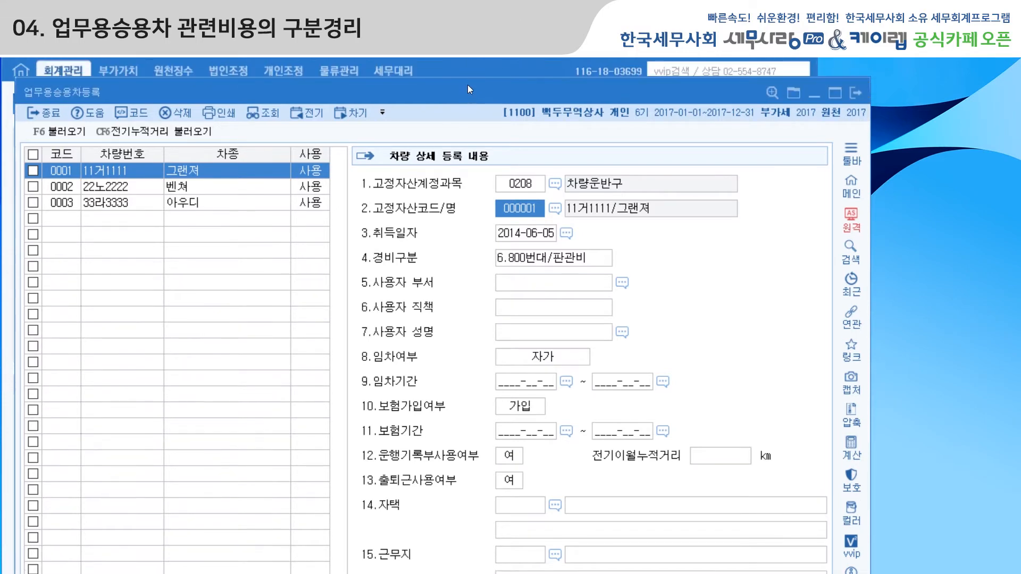
left_click(472, 63)
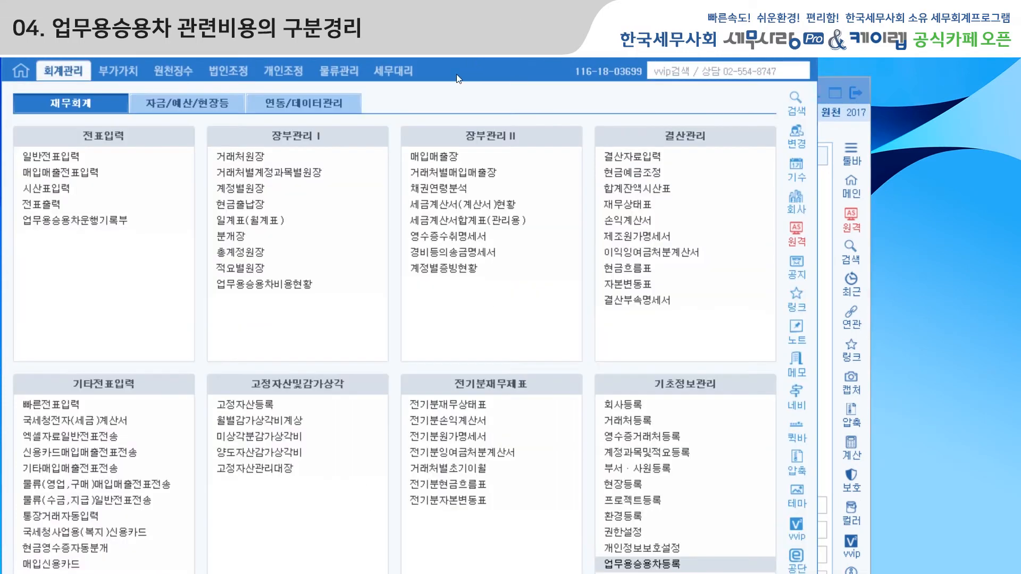
left_click(256, 404)
left_click_drag(403, 61, 334, 65)
type("0208")
key("Return")
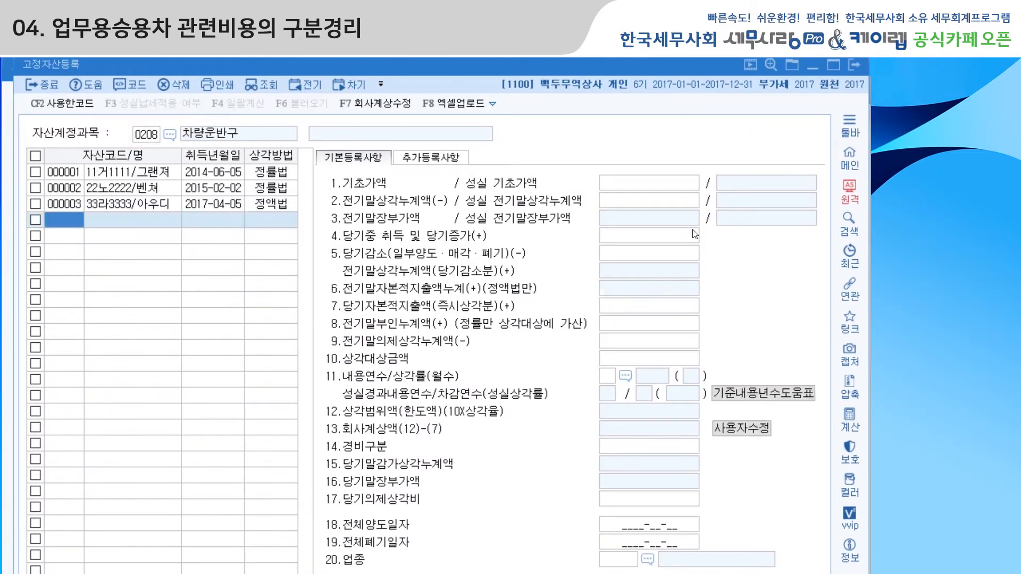
Inspect the depreciation details of the 그랜져, 벤쳐 and 아우디 assets, and return to the main menu.
left_click(170, 175)
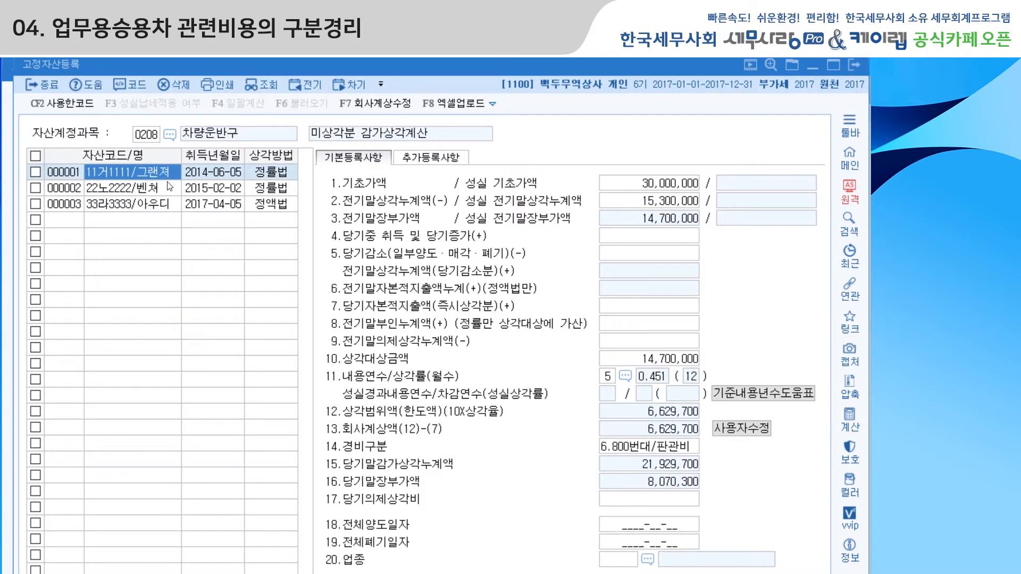
left_click(168, 186)
left_click(166, 203)
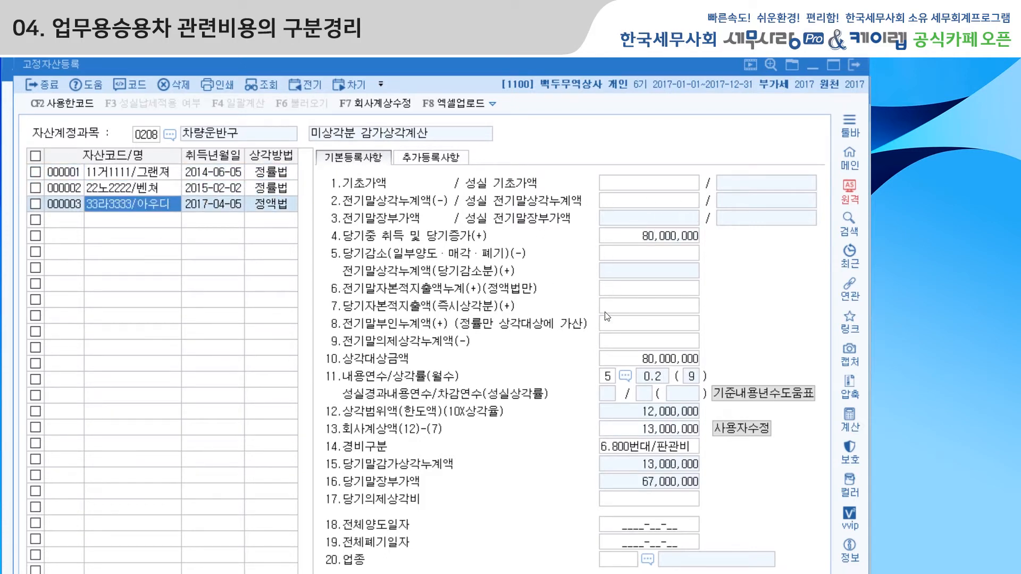
left_click_drag(355, 68, 356, 75)
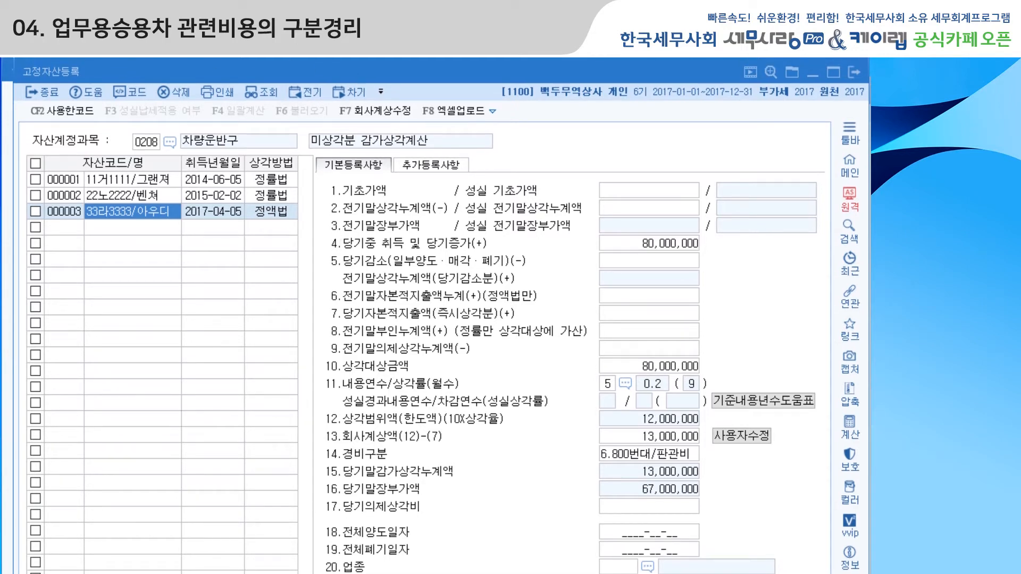
key("Escape")
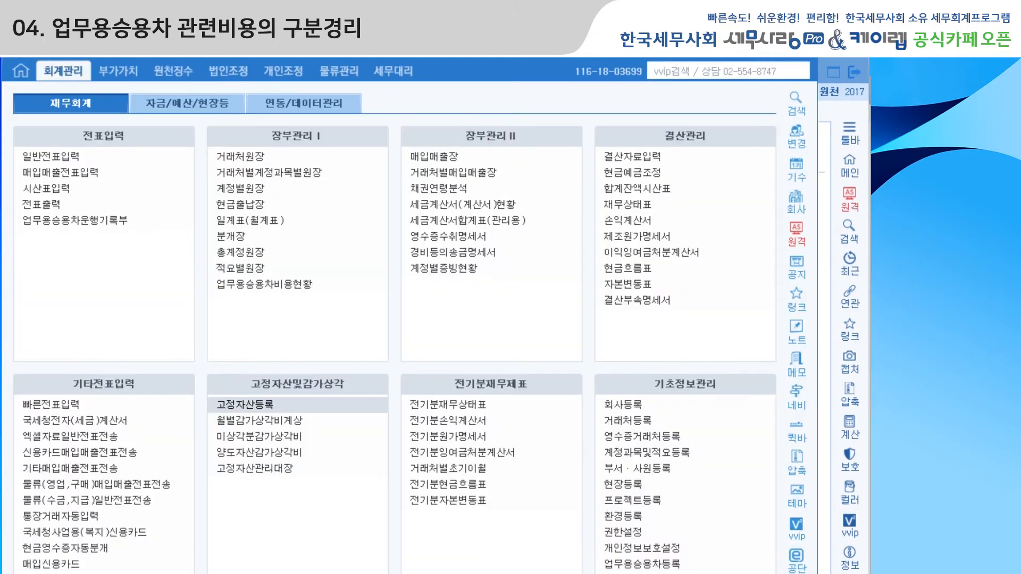
Open 업무용승용차등록, try to assign the 그랜져 asset from the fixed-asset list to car 0001, and return to the main menu.
left_click(643, 565)
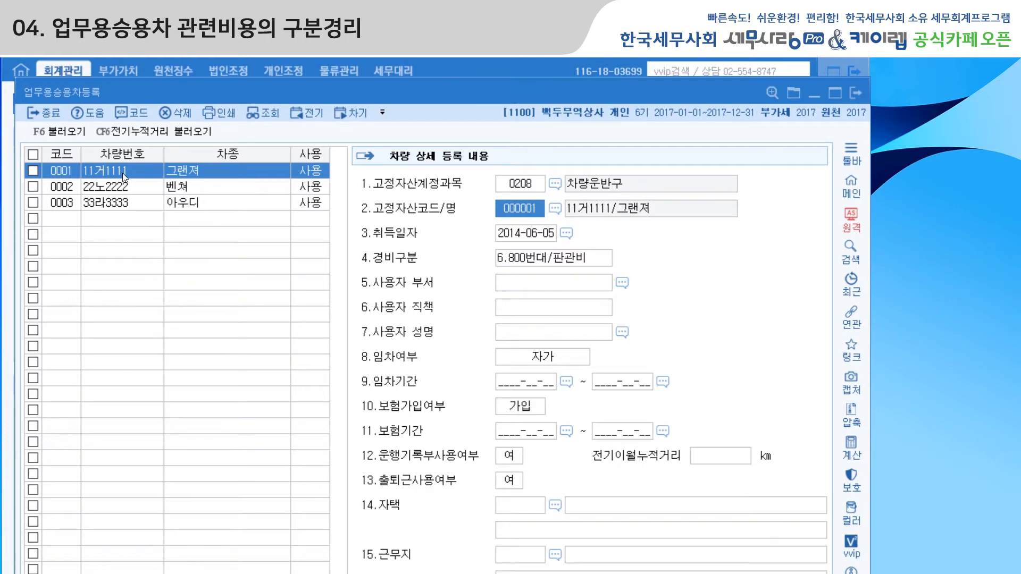
left_click(532, 189)
left_click(533, 209)
left_click(555, 209)
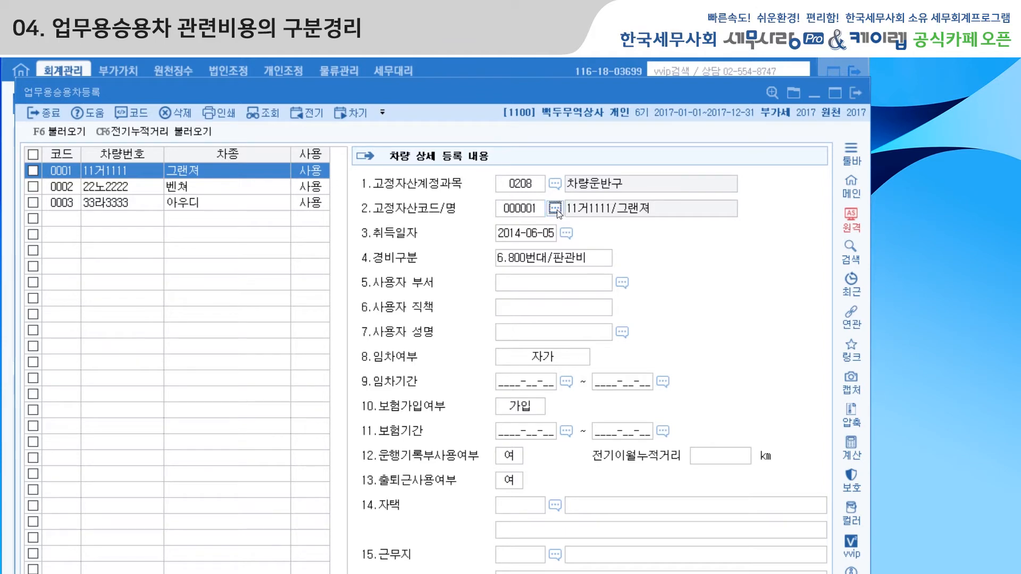
left_click_drag(508, 206, 424, 238)
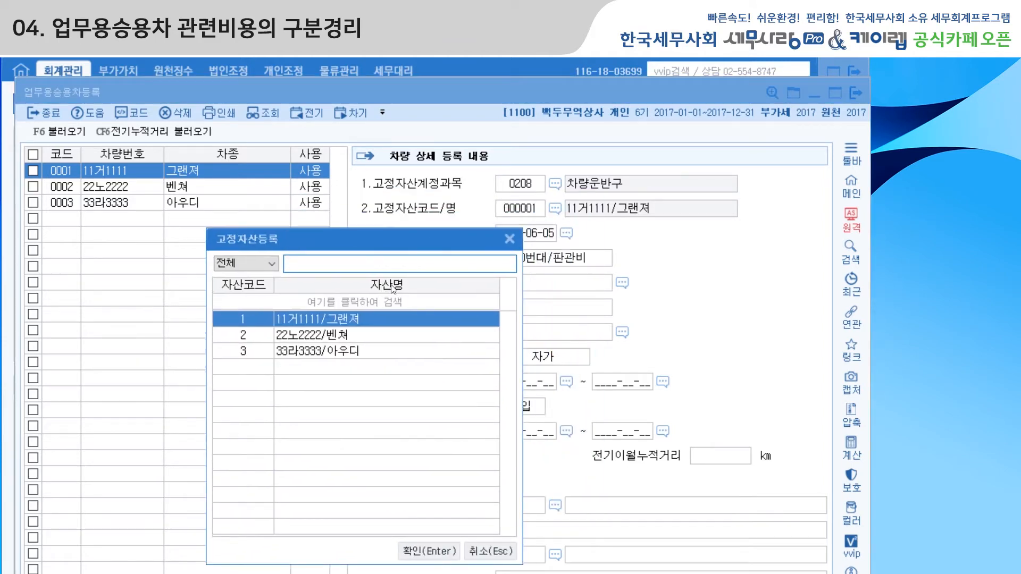
left_click(440, 547)
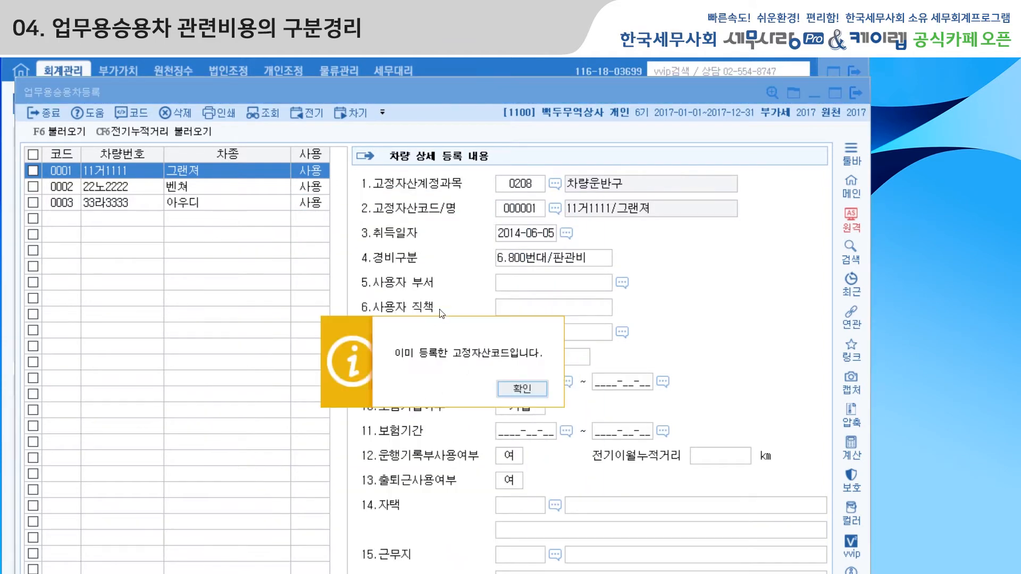
key("Return")
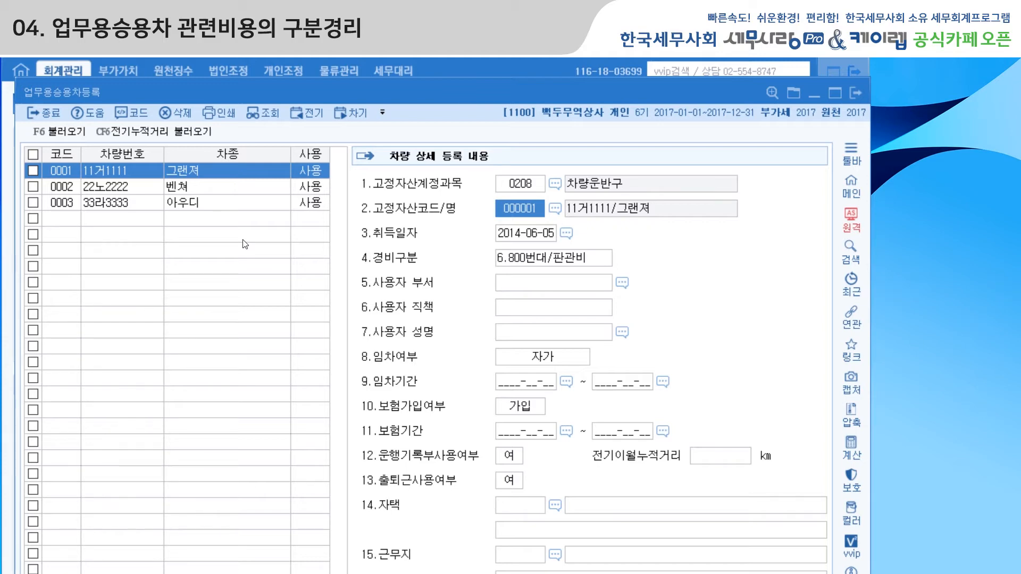
key("Escape")
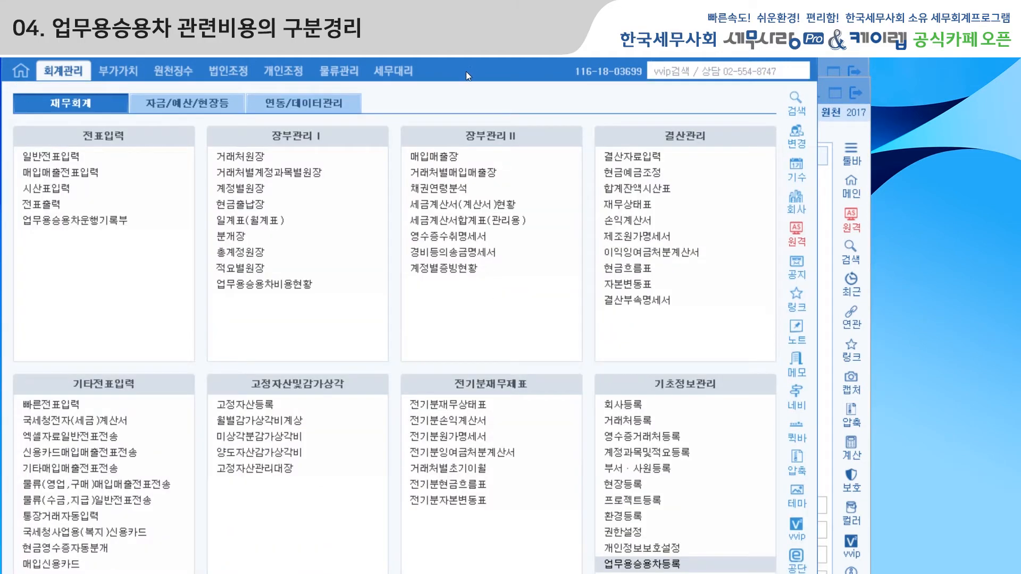
Open 계정과목및적요등록 and bring up the 업무용차일괄설정 settings for business-car accounts.
left_click(642, 449)
left_click(643, 451)
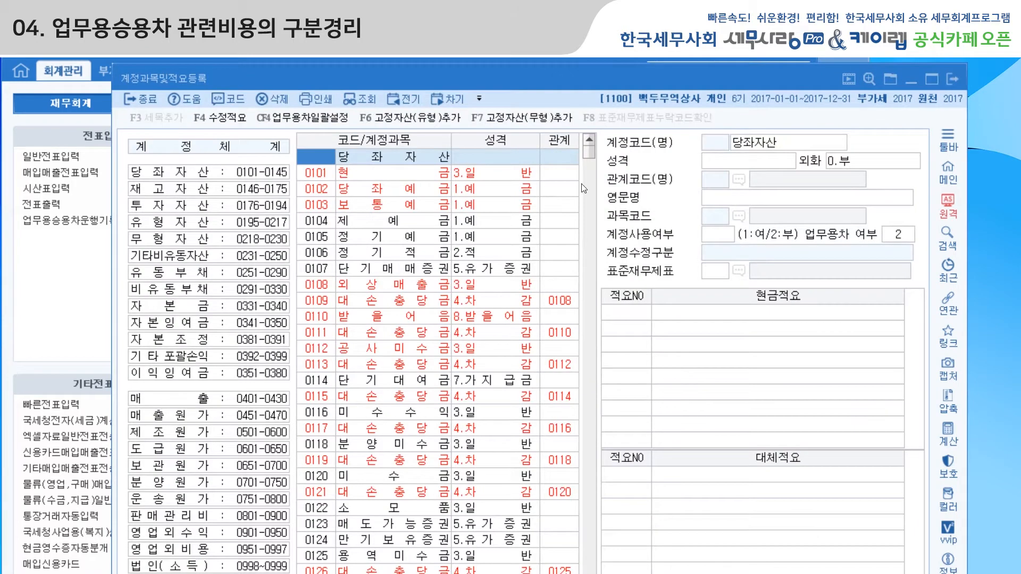
left_click_drag(607, 80, 511, 58)
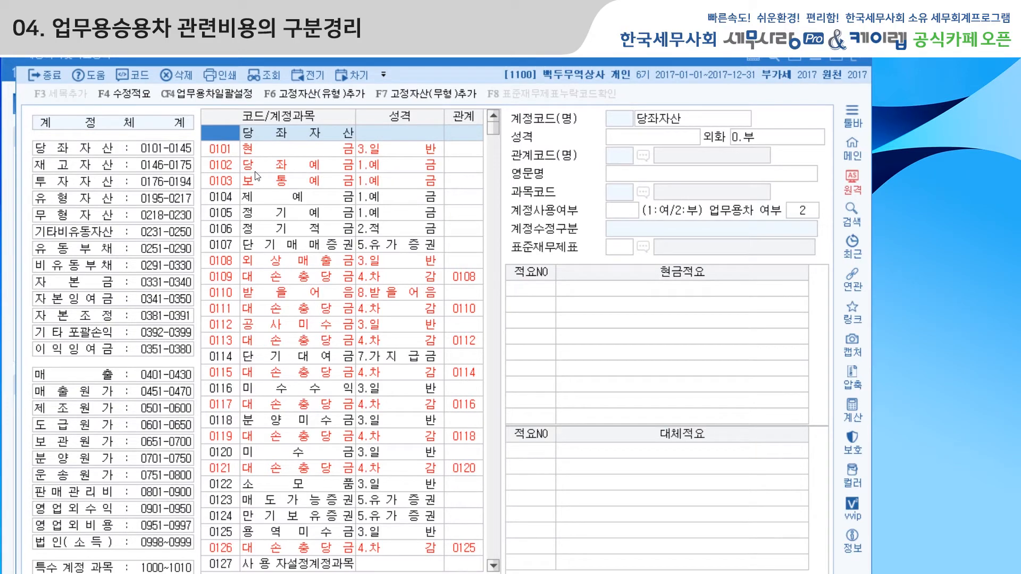
left_click(212, 99)
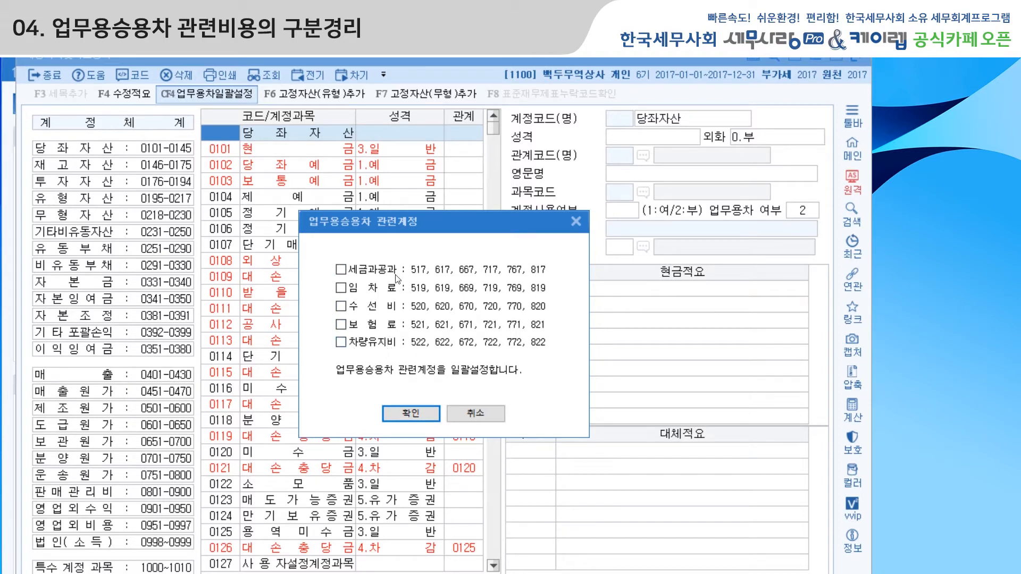
Mark 세금과공과, 임차료, 수선비, 보험료 and 차량유지비 as business-car accounts and close the settings without applying them.
left_click(341, 270)
left_click(340, 287)
left_click(340, 306)
left_click(341, 324)
left_click(340, 343)
left_click(576, 221)
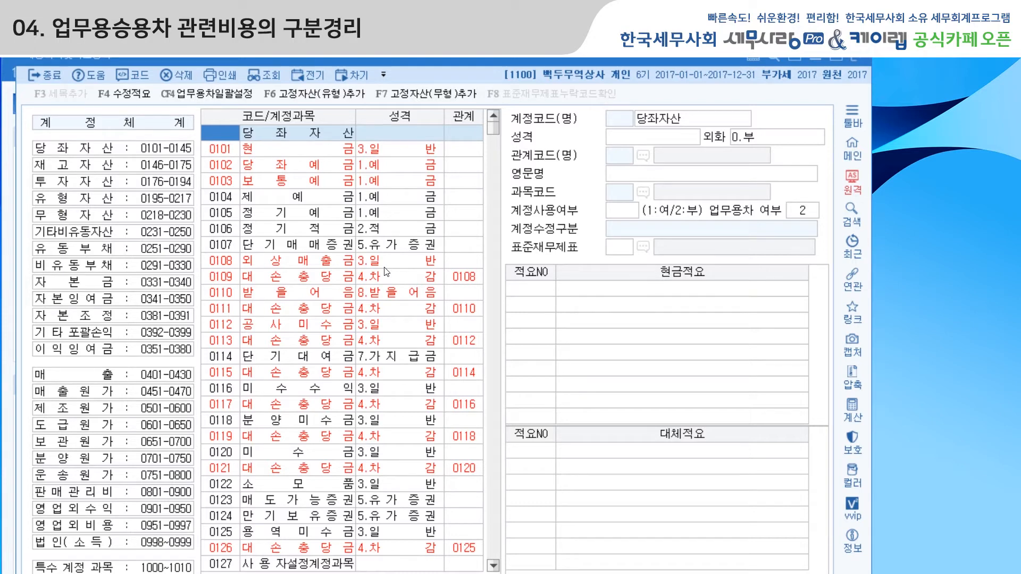
Reopen the 업무용차일괄설정 settings, and open 일반전표입력 with the vouchers for month 01 of 2017.
left_click(208, 94)
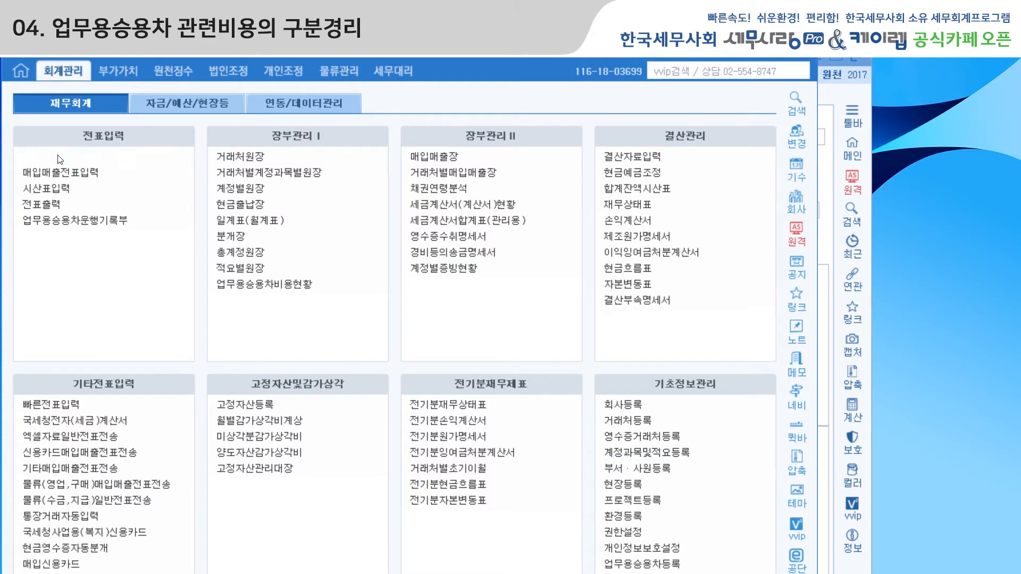
left_click(58, 156)
type("01")
key("Return")
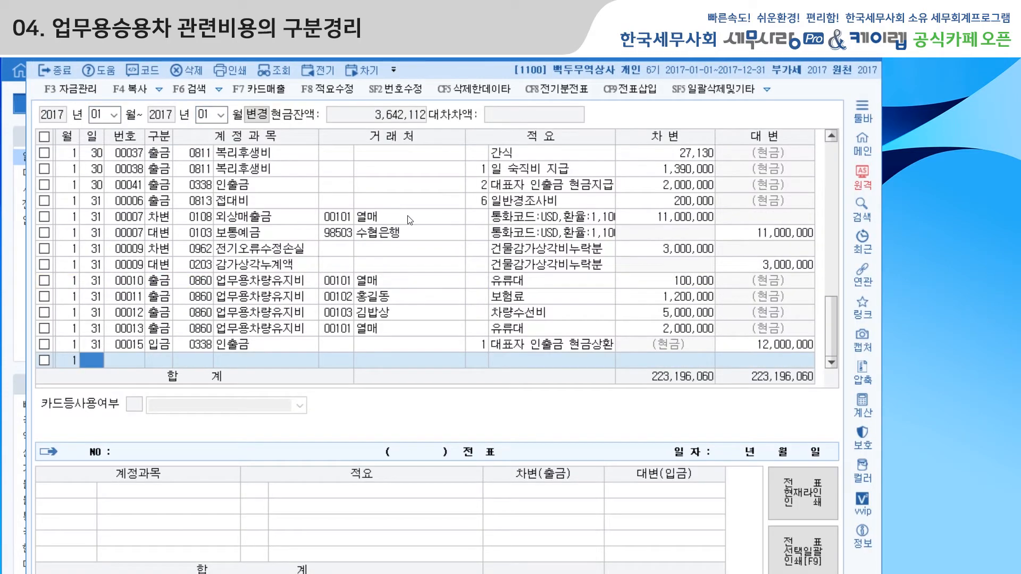
Enter a 출금 voucher dated January 31 for account 0860 업무용차량유지비 with an amount of 1,000,000.
type("31")
key("Return")
type("1")
key("Return")
type("0860")
key("Return")
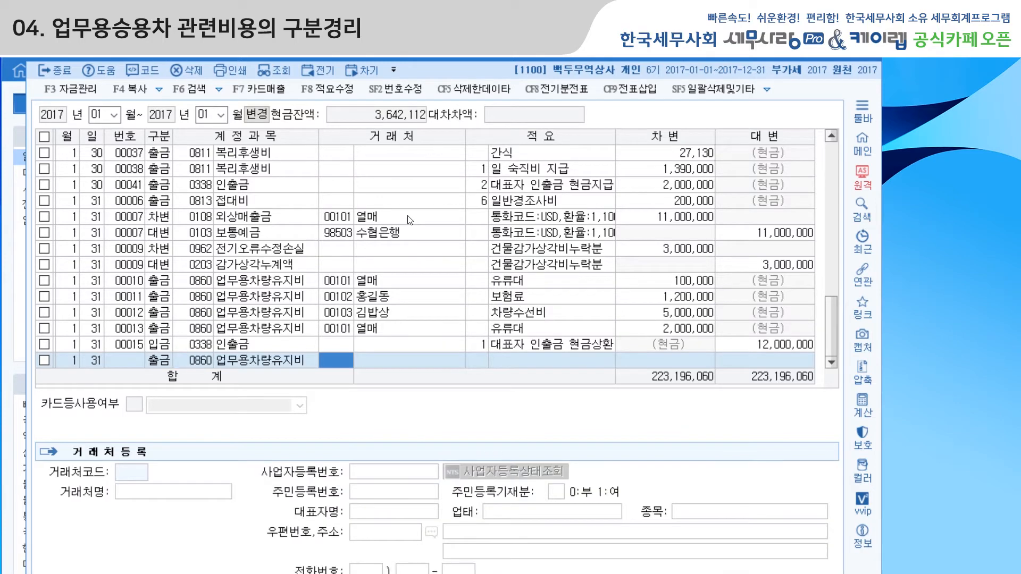
key("Return")
key("Return")
key("Return")
key("Return")
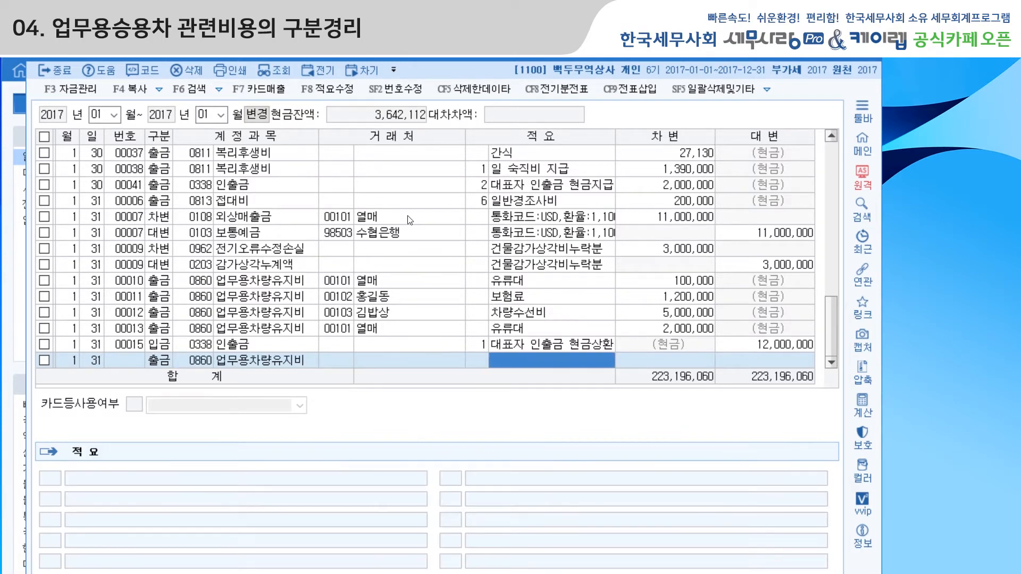
type("1000000")
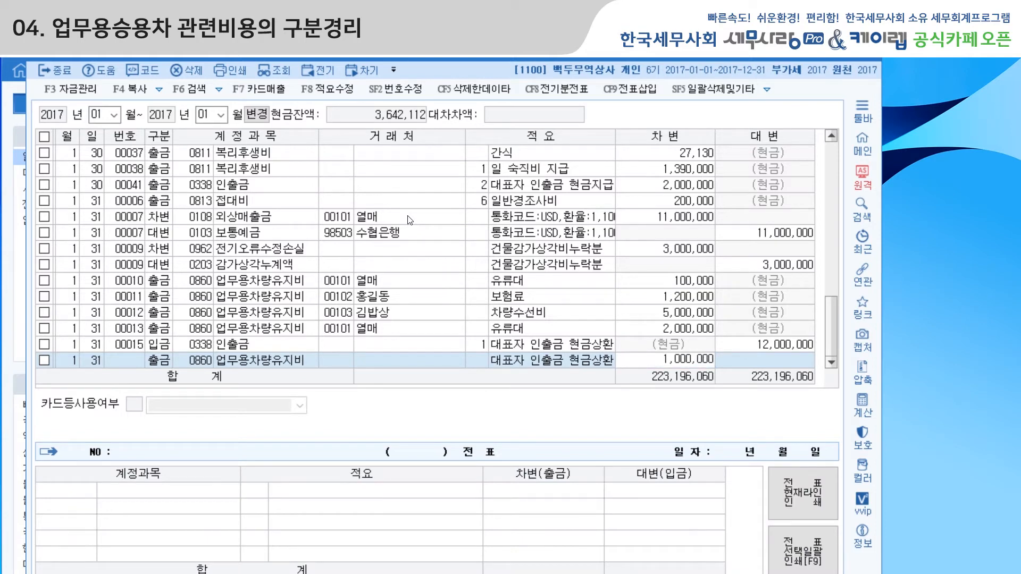
key("Return")
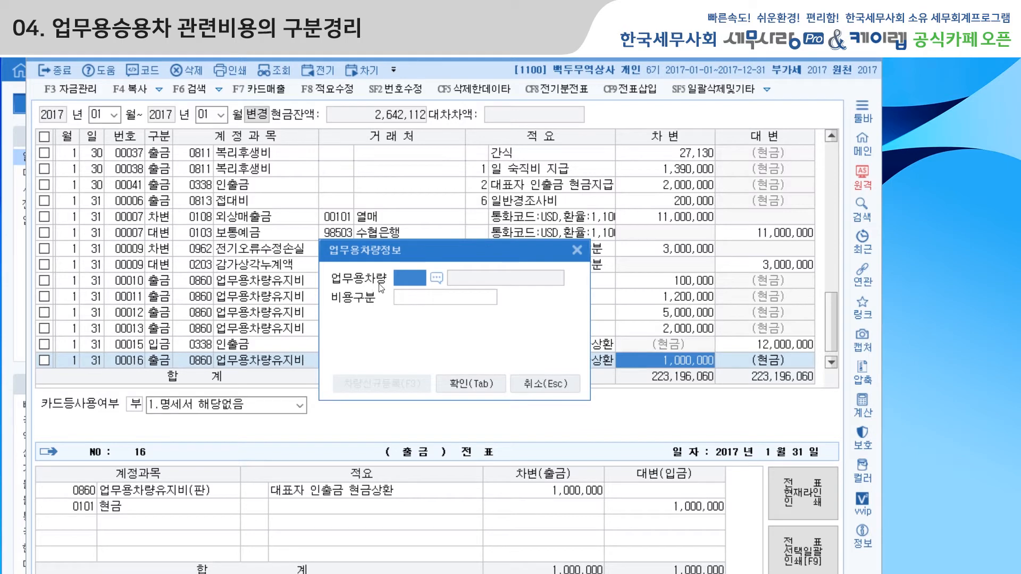
Assign business car 0001 to the voucher in 업무용차량정보 from the registered vehicle list.
left_click(437, 281)
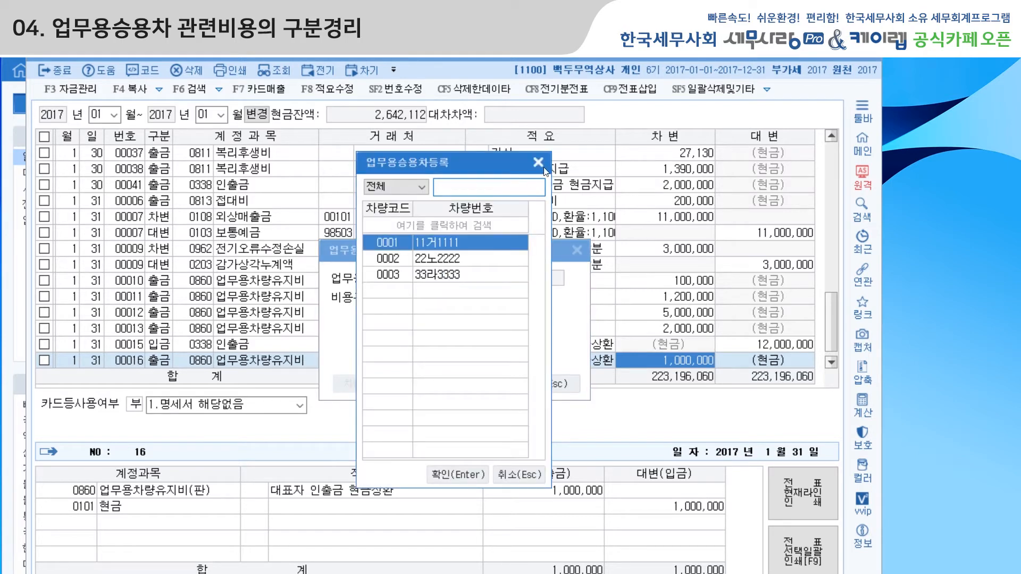
left_click(542, 165)
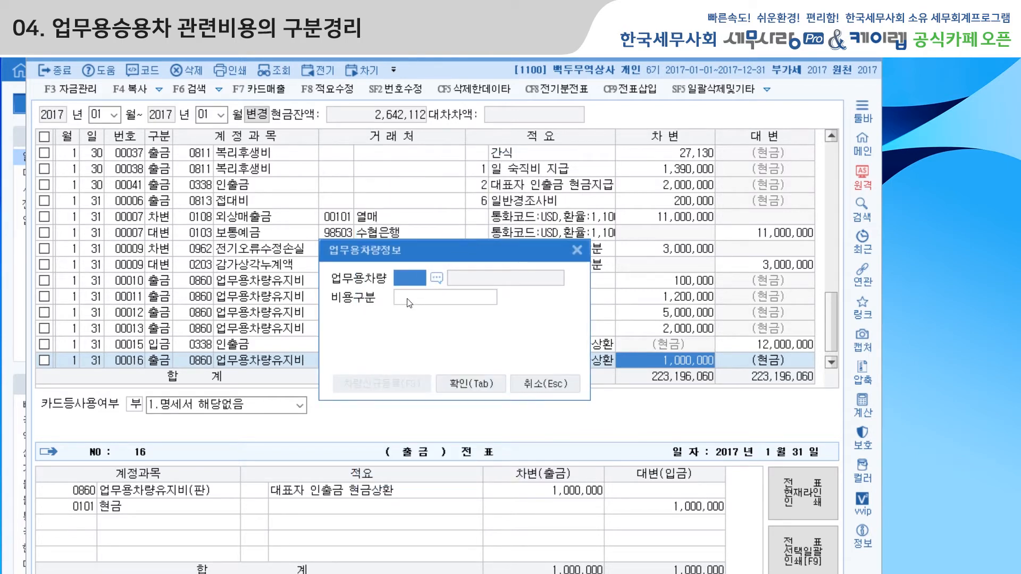
left_click(437, 279)
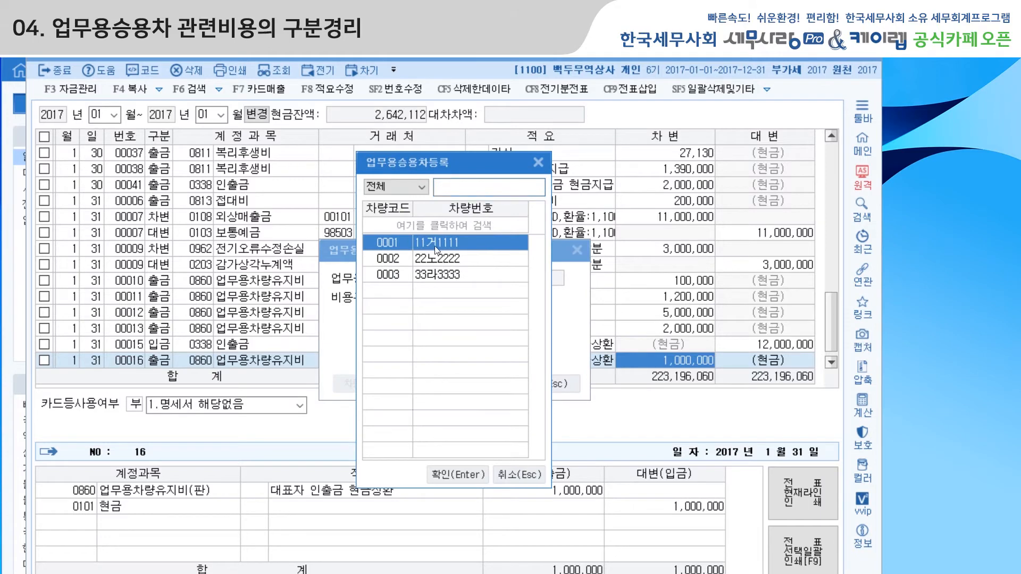
left_click(458, 474)
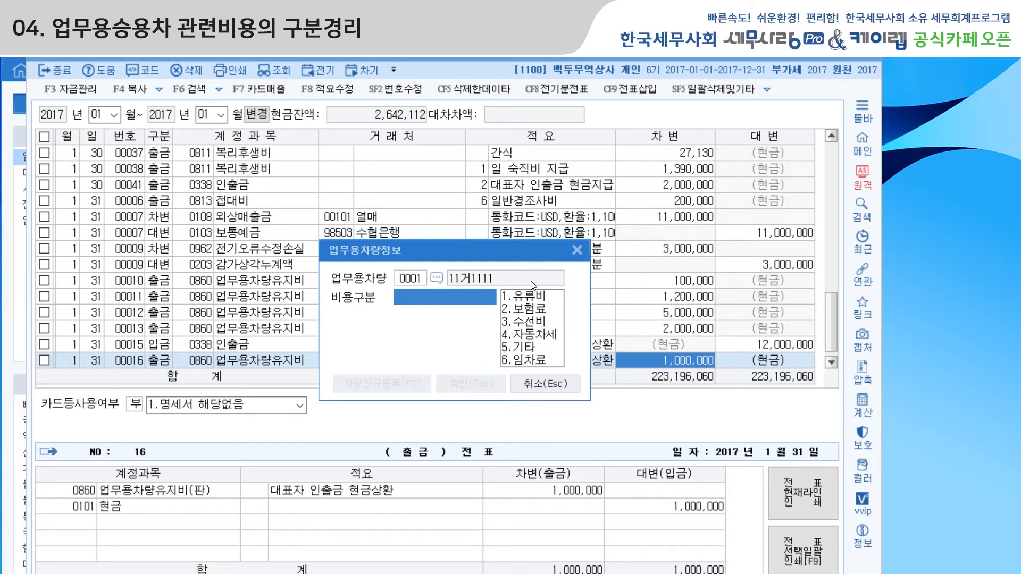
Close 업무용차량정보 without choosing a 비용구분 and delete the January 31 업무용차량유지비 voucher of 1,000,000.
left_click(577, 250)
left_click(45, 360)
left_click(186, 70)
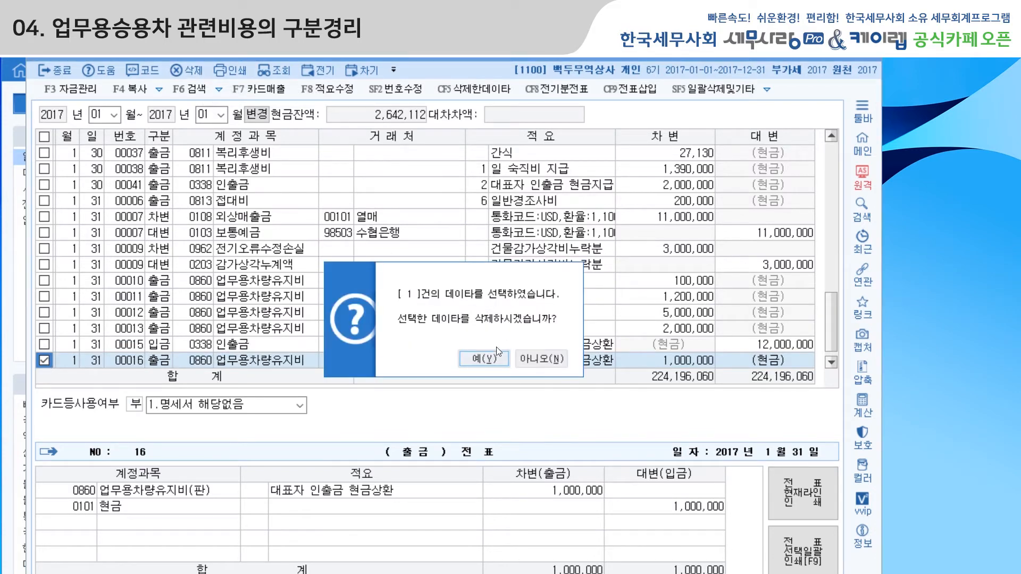
left_click(491, 356)
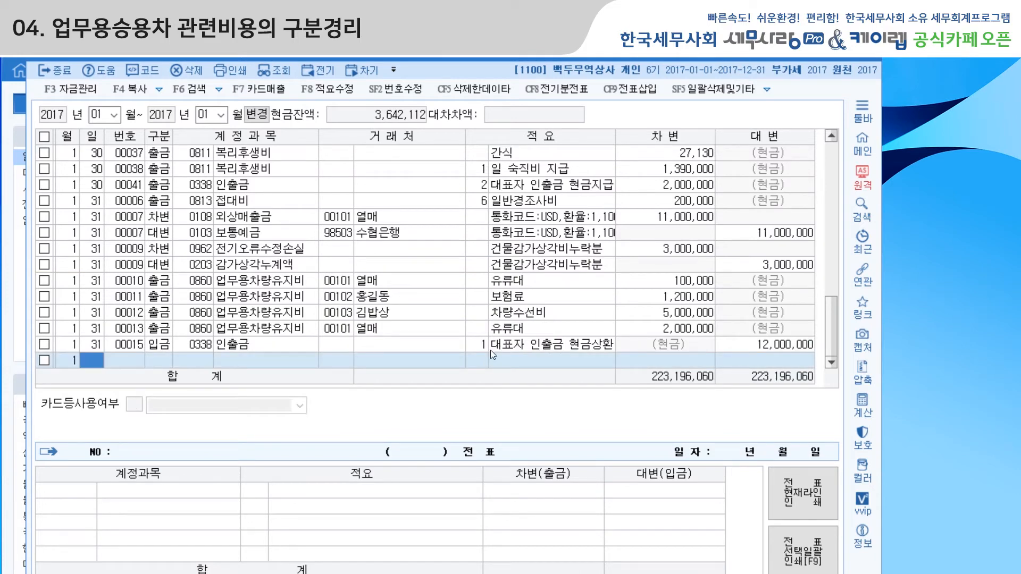
Leave 일반전표입력, return to 계정과목및적요등록 and dismiss the 업무용승용차 관련계정 settings.
left_click(872, 57)
left_click(670, 453)
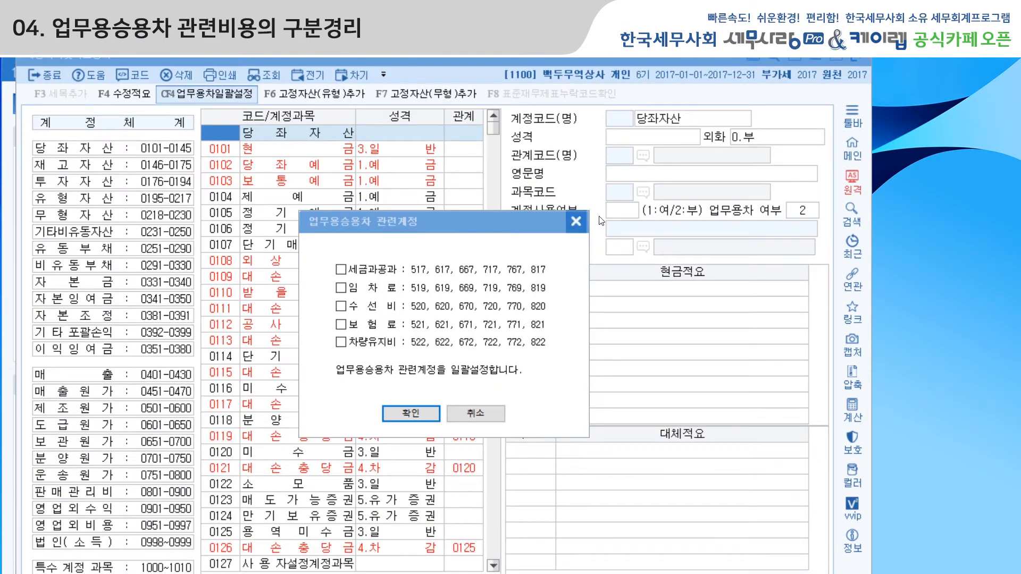
left_click(567, 222)
Go to account 0860 업무용차량유지비 and confirm its 성격 as 3.경비.
left_click(229, 151)
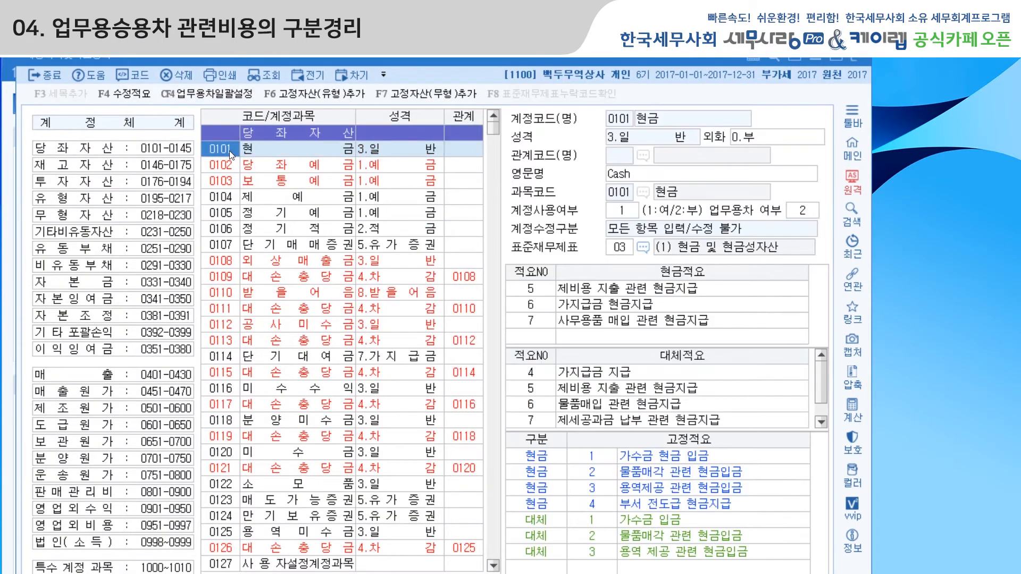
type("860")
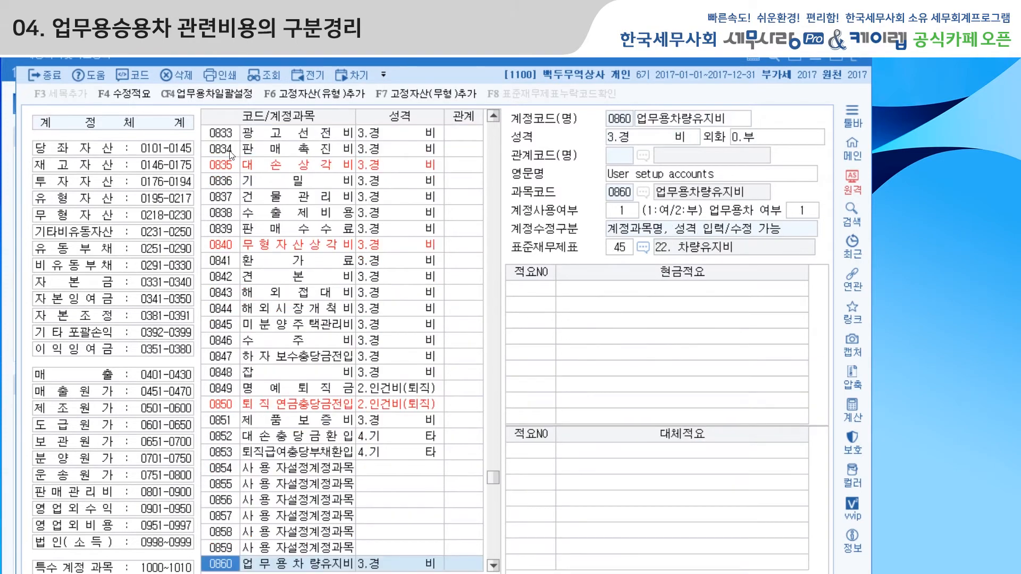
scroll(258, 242, "down", 7)
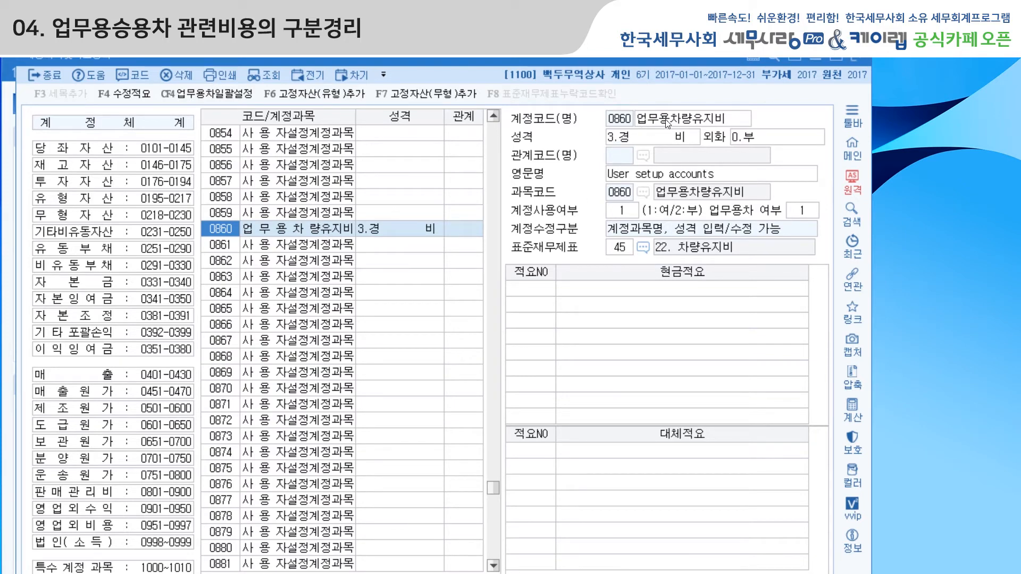
left_click(661, 140)
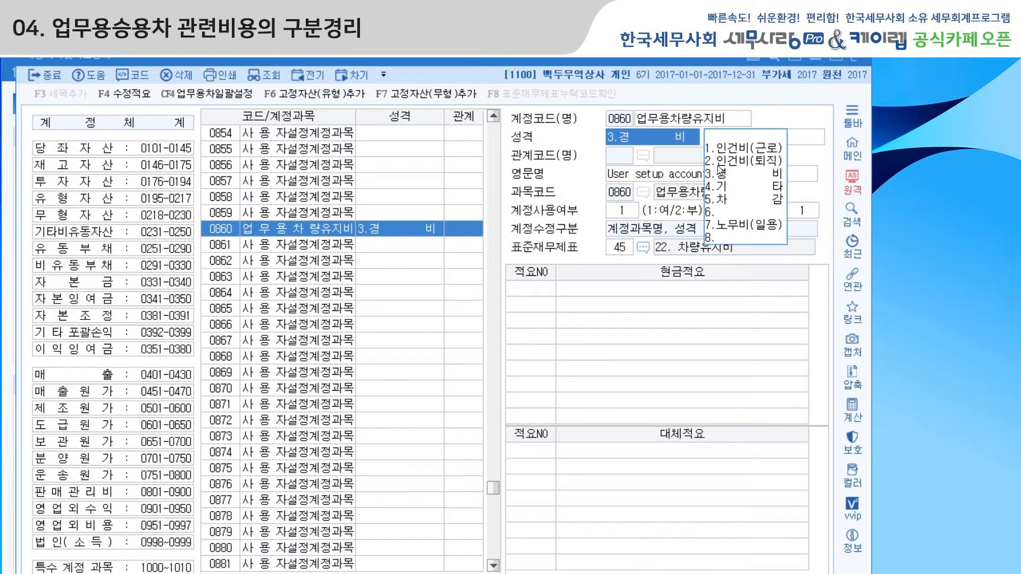
key("Return")
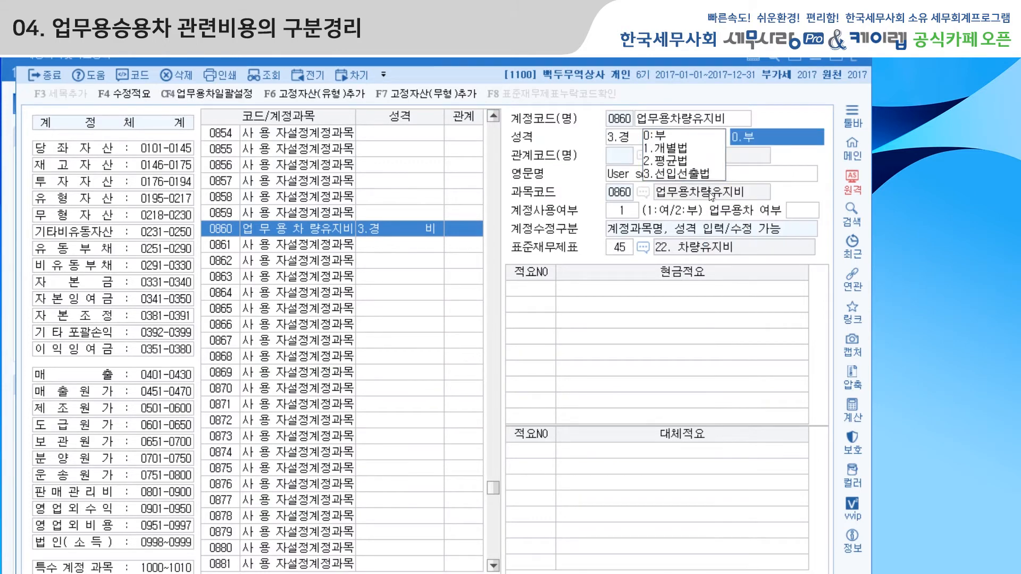
Set the 표준재무제표 item of account 0860 to code 45, 22. 차량유지비, from the 표준손익계산서항목 list.
left_click(623, 251)
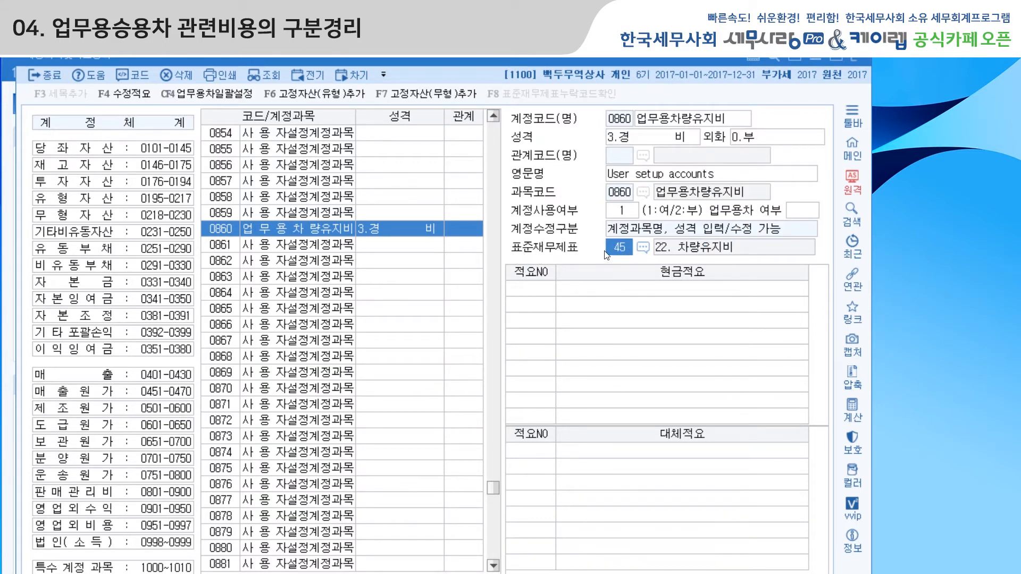
left_click(646, 250)
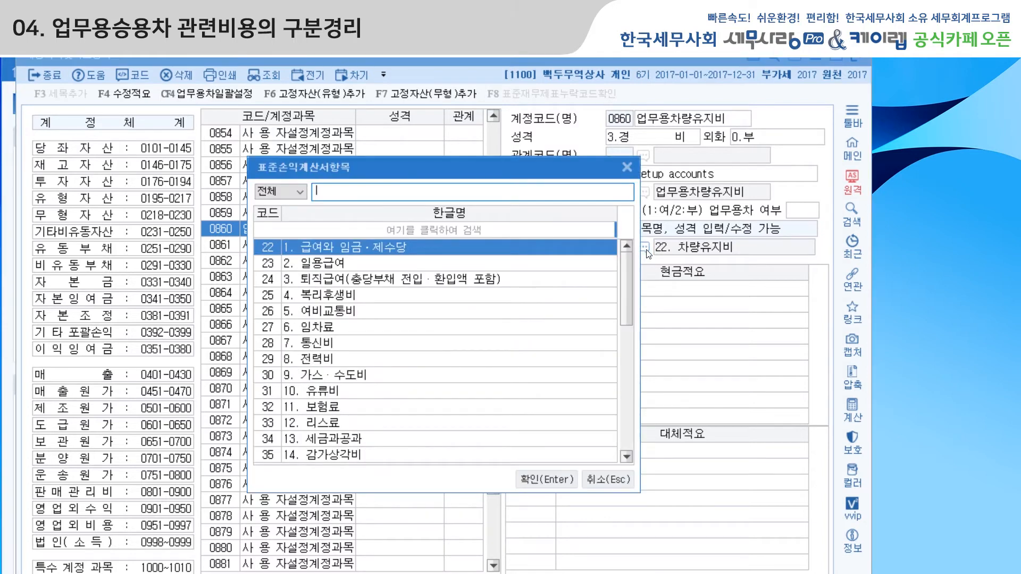
left_click_drag(626, 281, 626, 304)
left_click_drag(626, 335, 625, 370)
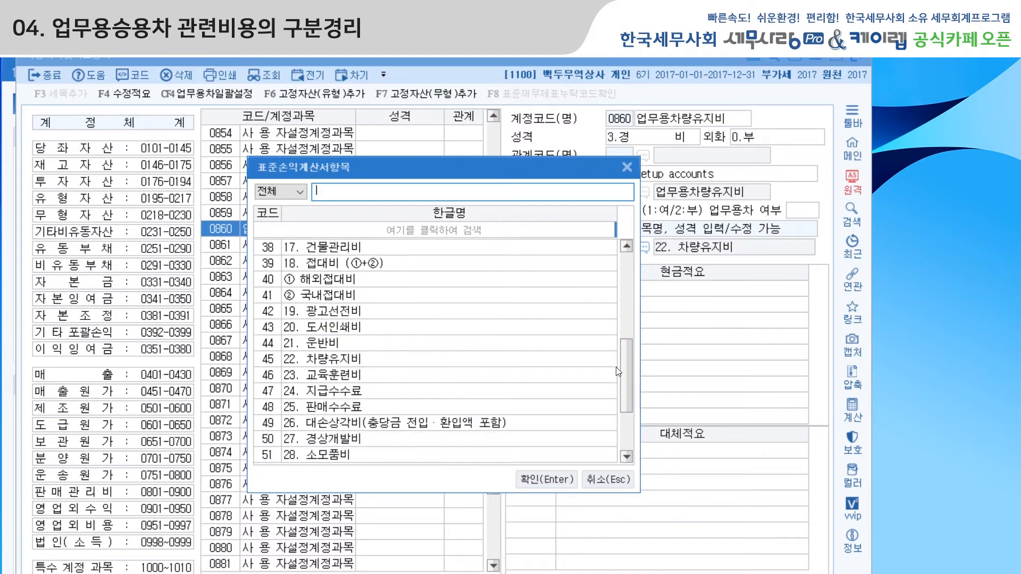
left_click(348, 360)
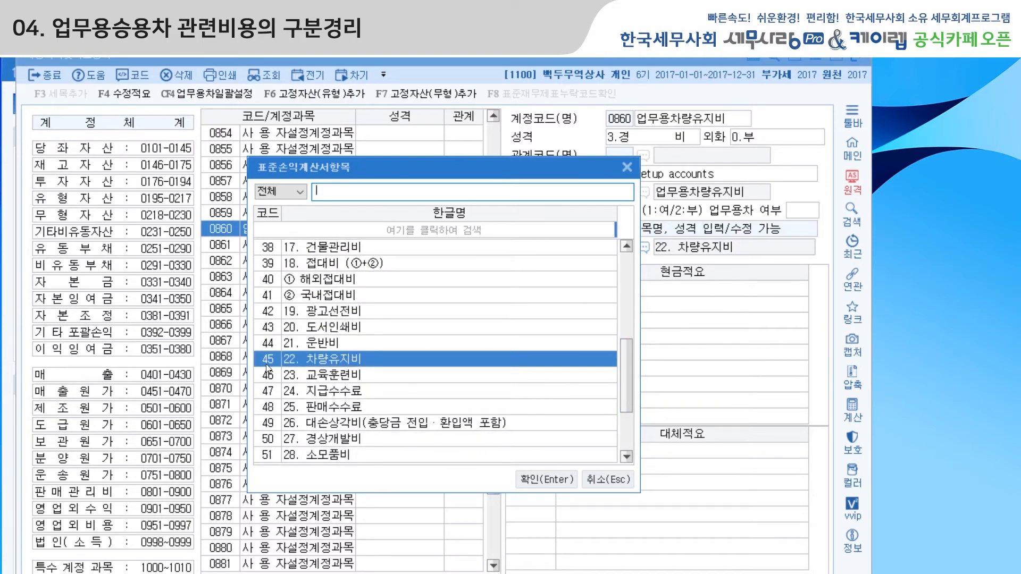
left_click(545, 478)
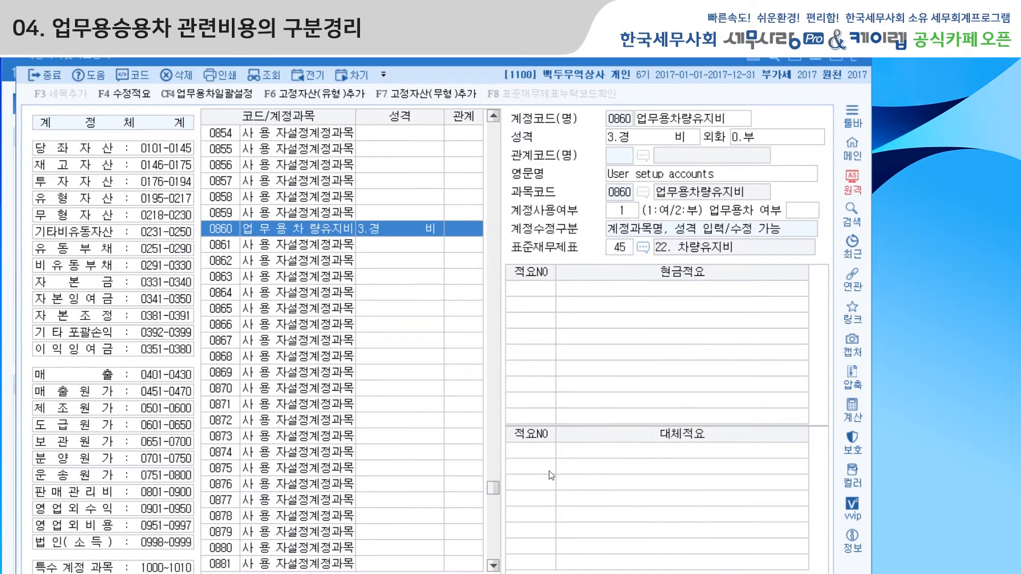
Check the 업무용차 여부 and 표준재무제표 settings of account 0860 업무용차량유지비, and close 계정과목및적요등록.
left_click(803, 212)
mouse_move(595, 60)
left_mouse_down()
mouse_move(590, 43)
mouse_move(591, 55)
left_mouse_up()
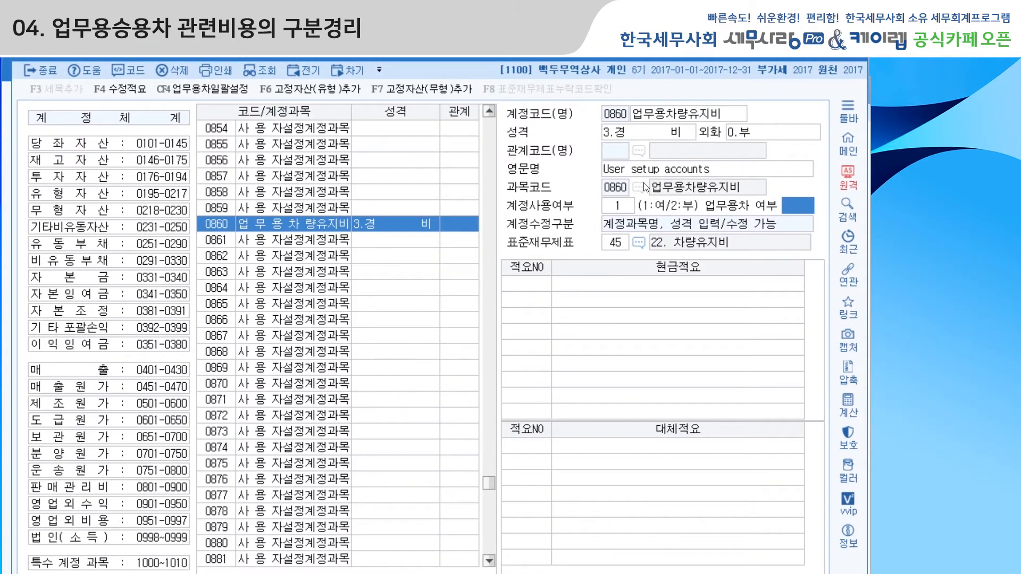
key("Return")
left_click(800, 207)
left_click(852, 53)
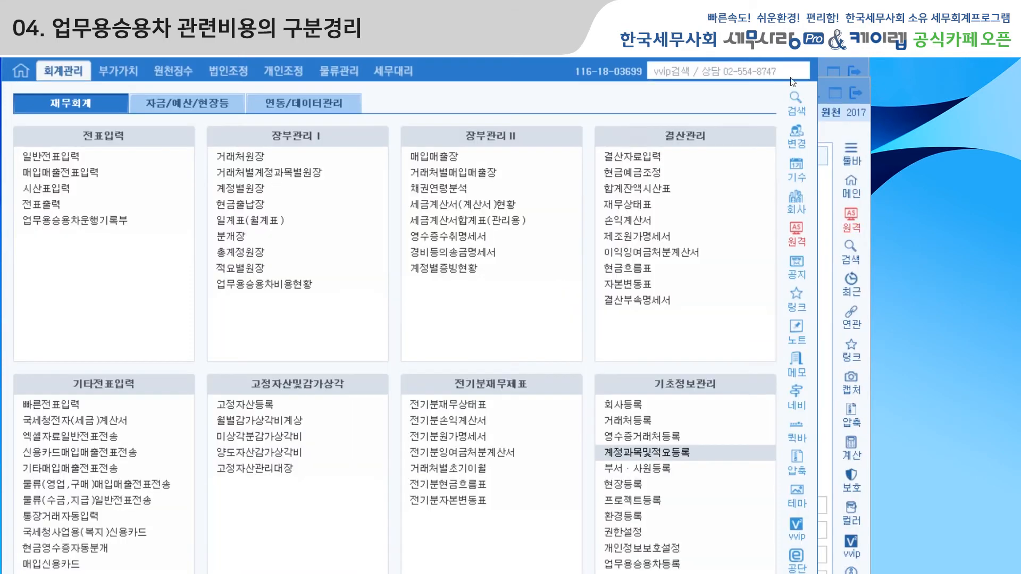
Open 합계잔액시산표 as of December 31, 2017 and locate the 업무용차량유지비 row in the 관리용 view.
left_click(627, 189)
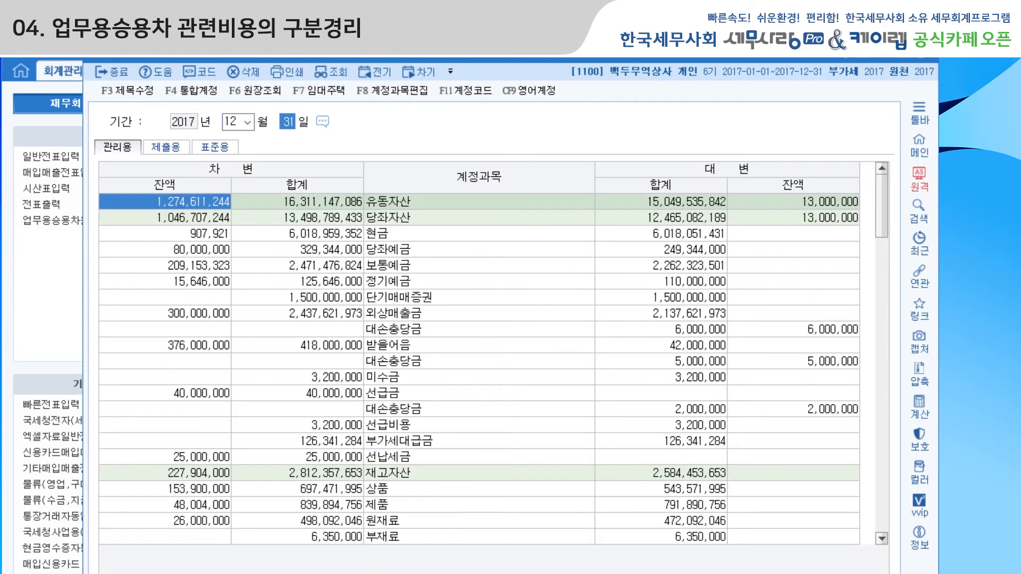
scroll(450, 394, "down", 8)
scroll(449, 394, "down", 15)
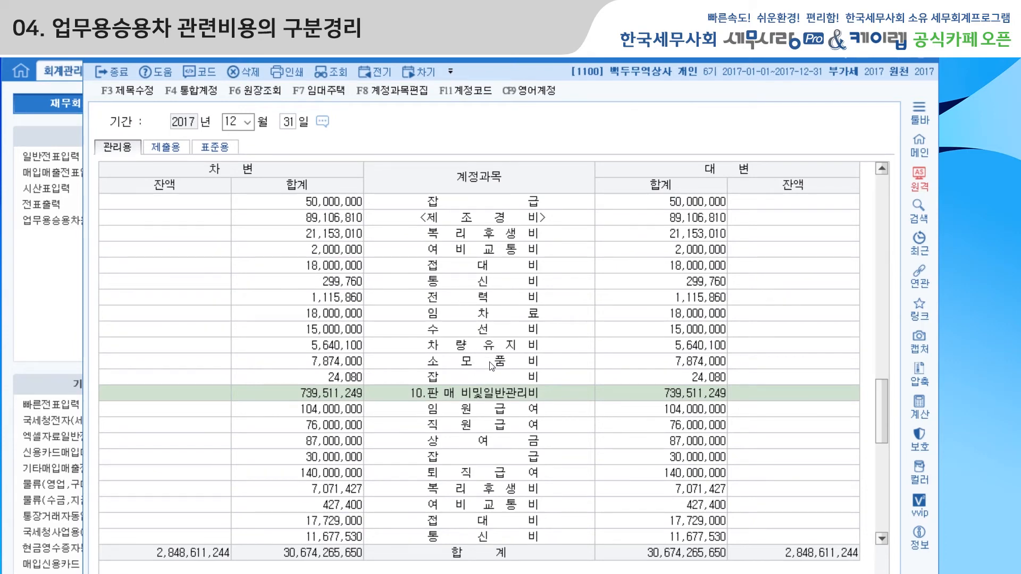
scroll(491, 366, "down", 8)
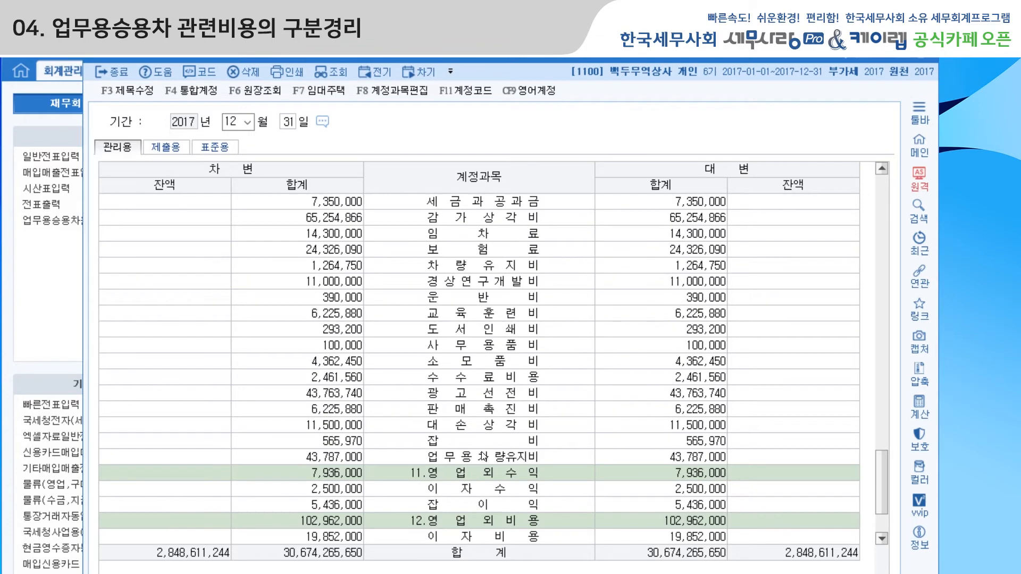
left_click(483, 456)
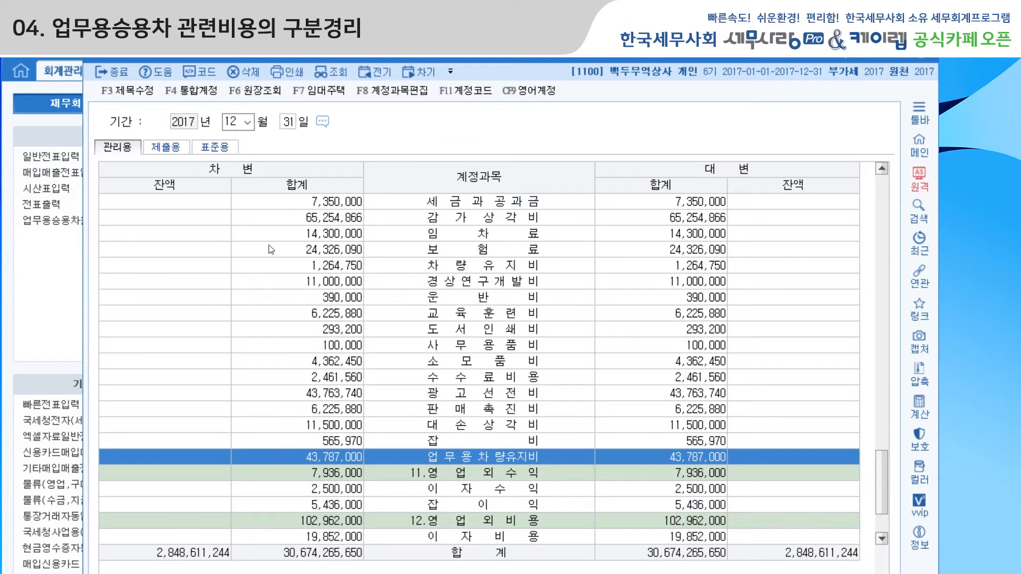
Show the 제출용 version of the trial balance and examine the expense rows under 판매비및일반관리비.
left_click(165, 147)
scroll(520, 346, "down", 20)
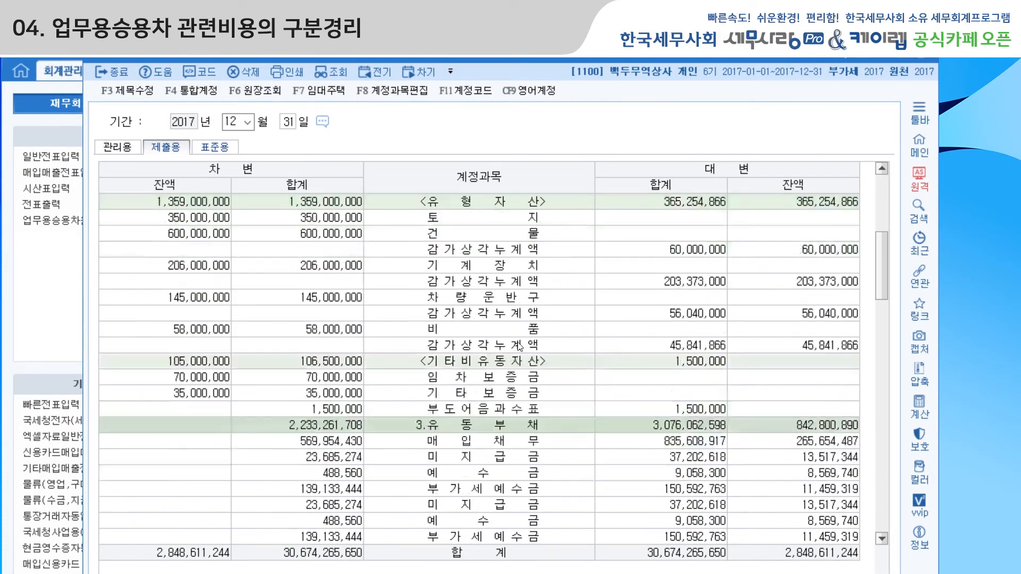
scroll(520, 347, "down", 3)
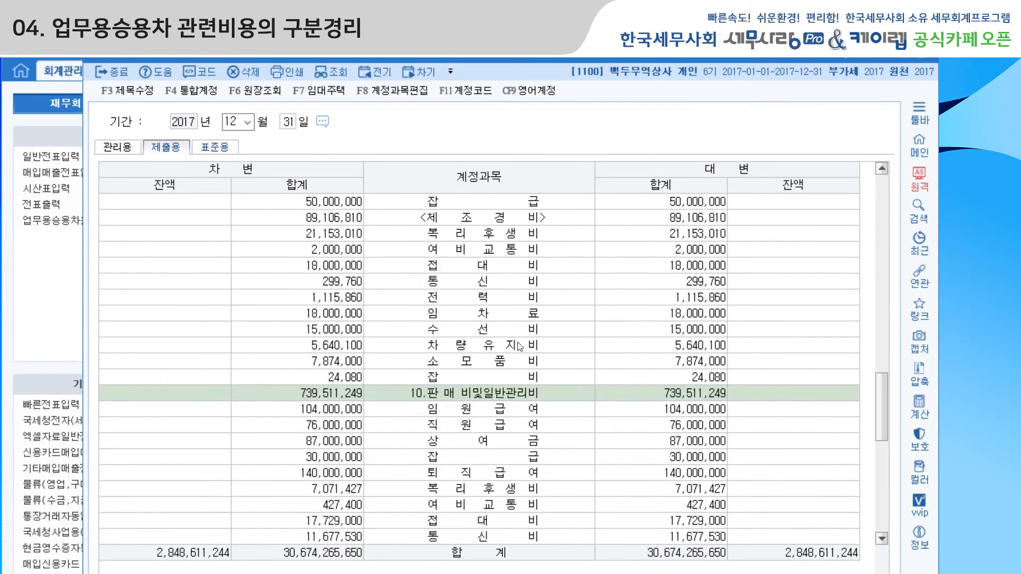
scroll(520, 347, "down", 8)
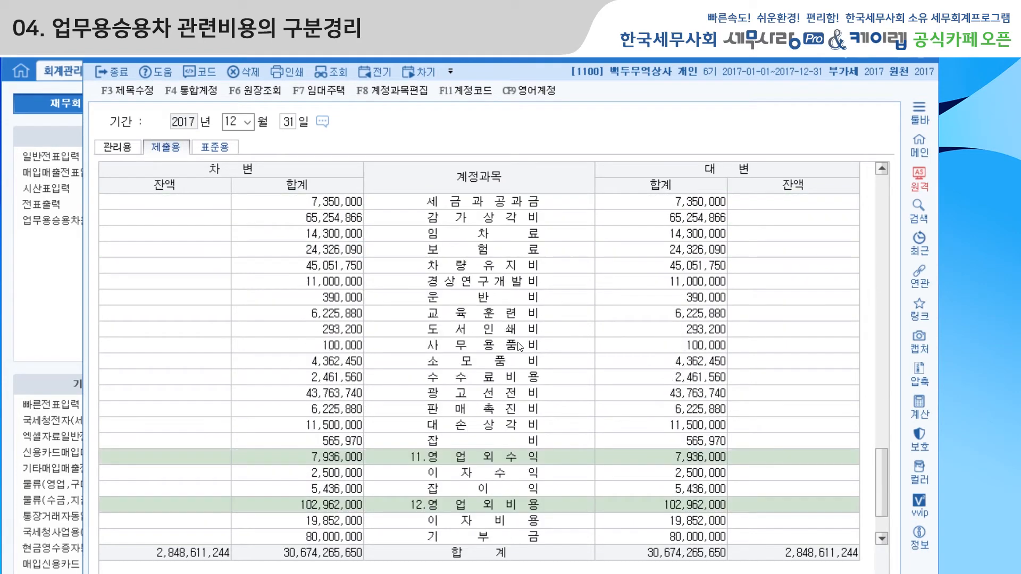
left_click(452, 443)
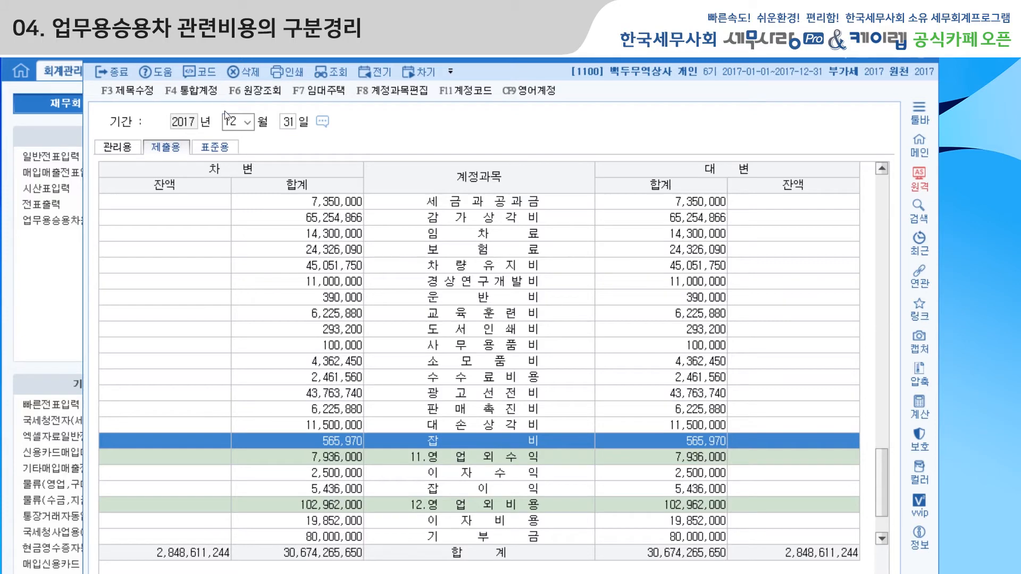
Check in 통합계정 that 0822 차량유지비 and 0860 업무용차량유지비 belong to 제출용 명칭 차량유지비, and return to the 차량유지비 row.
left_click(200, 93)
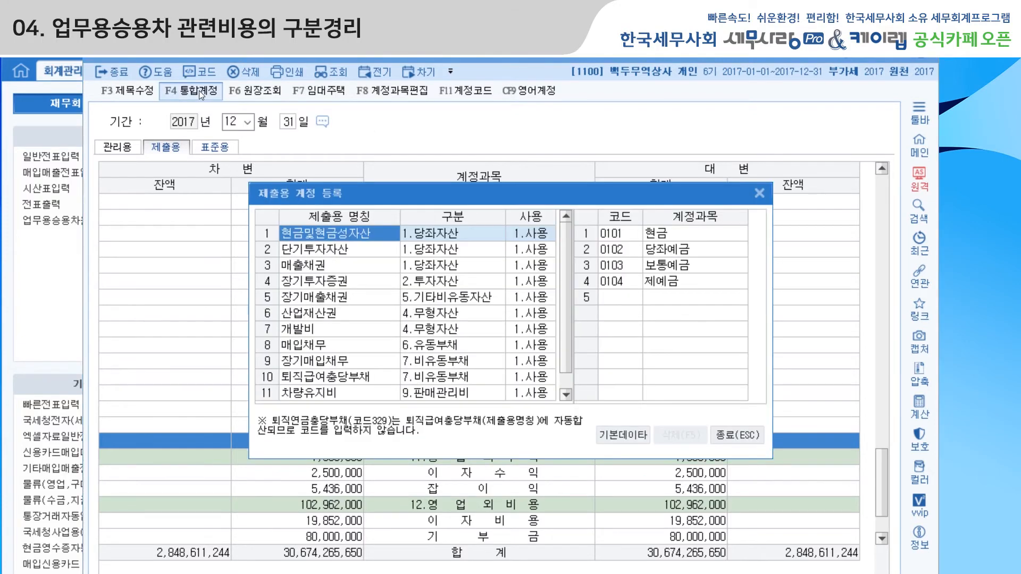
left_click(350, 396)
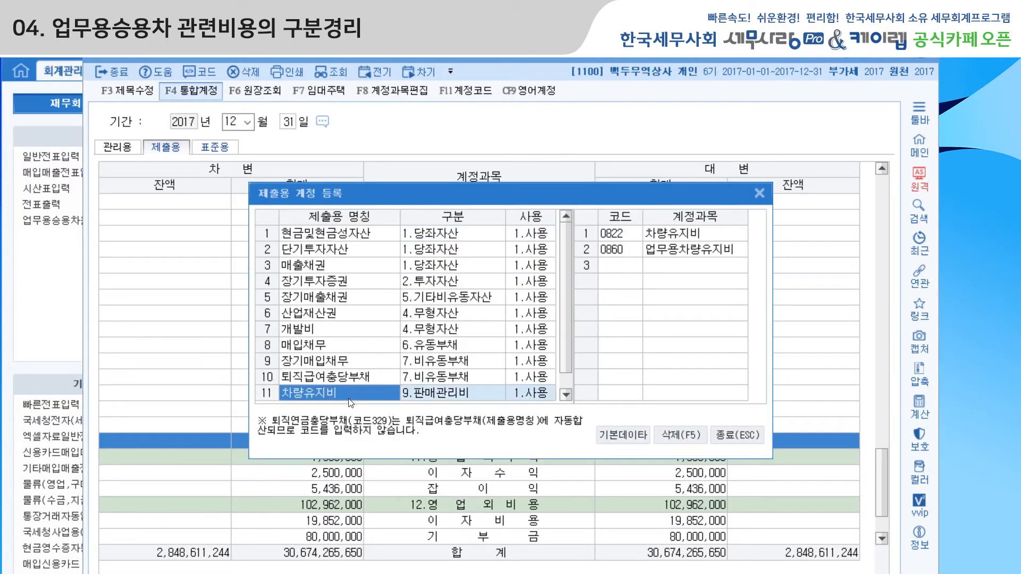
left_click(623, 234)
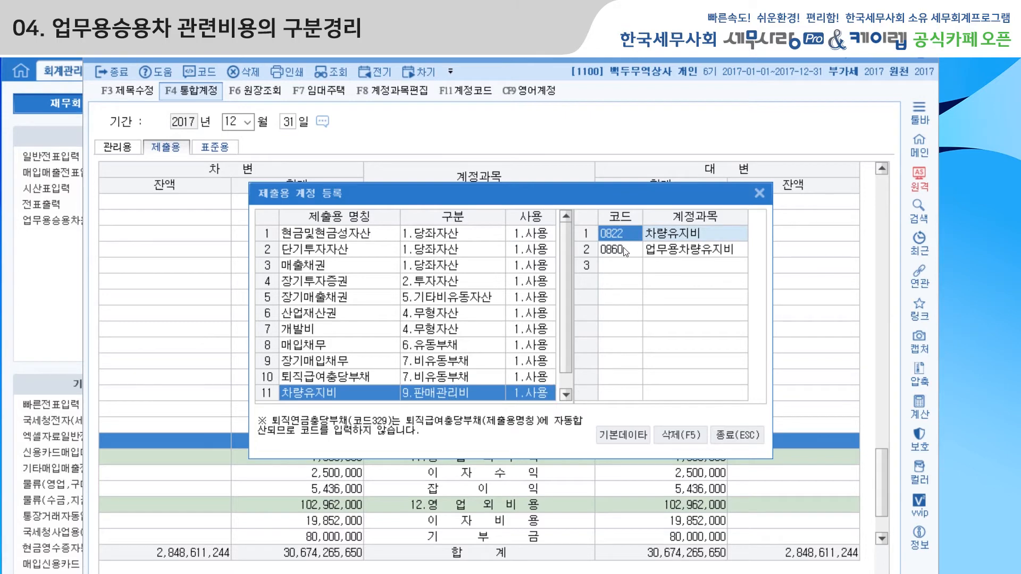
left_click(625, 249)
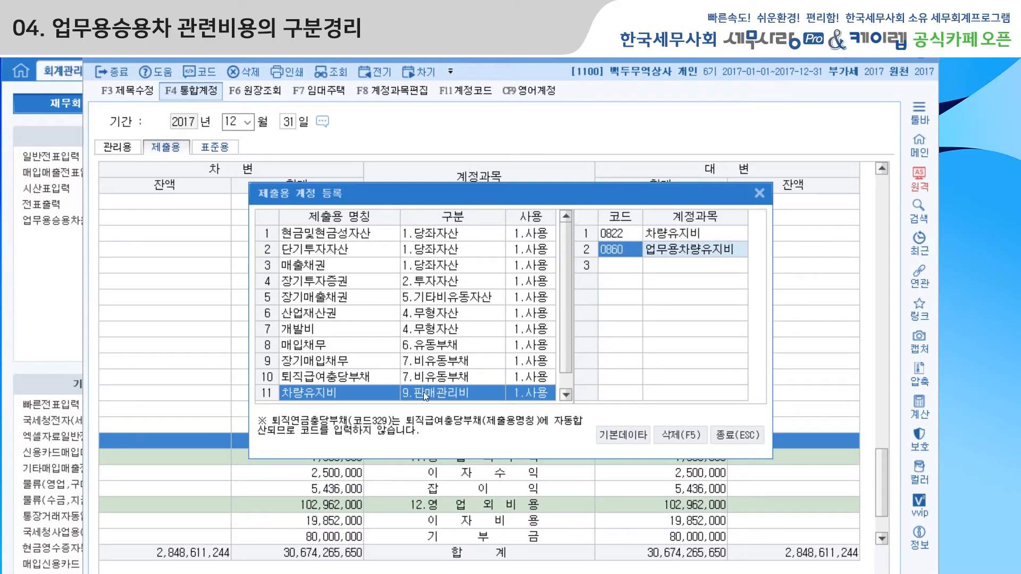
left_click(754, 197)
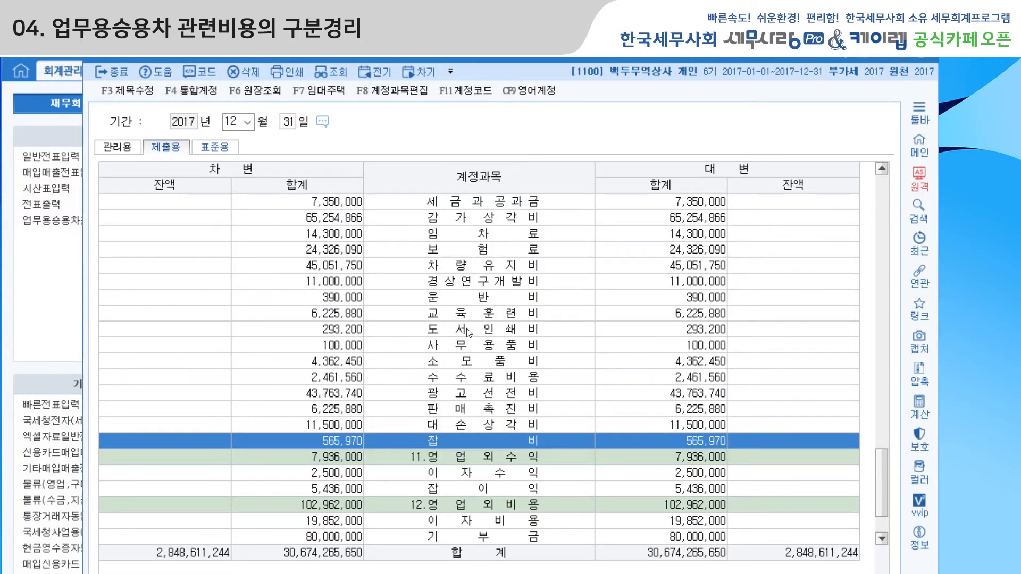
left_click(468, 272)
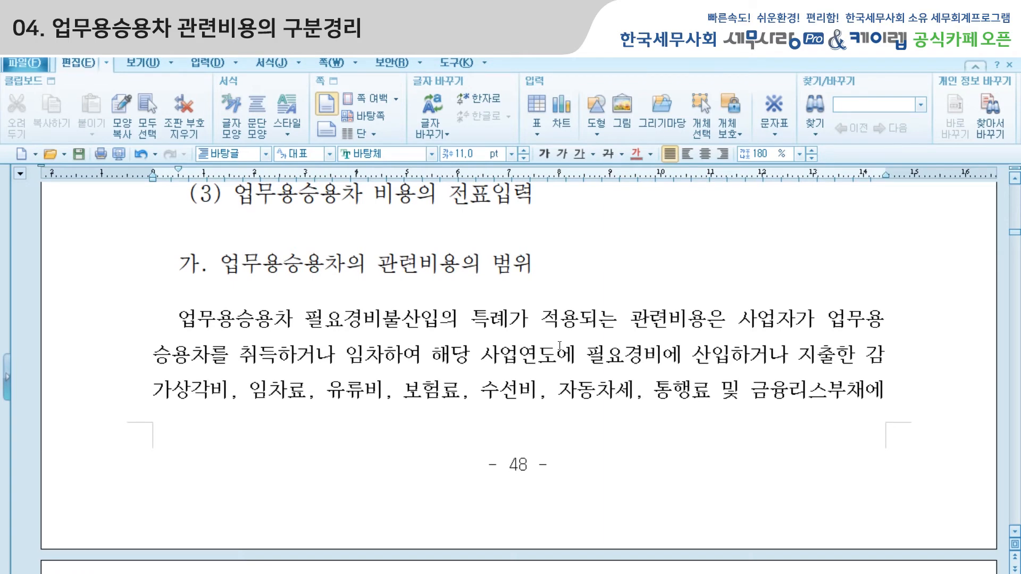
In the Hangul manual, highlight the expense types under 가. 업무용승용차의 관련비용의 범위 and read the rest of that section.
left_click_drag(241, 355, 859, 402)
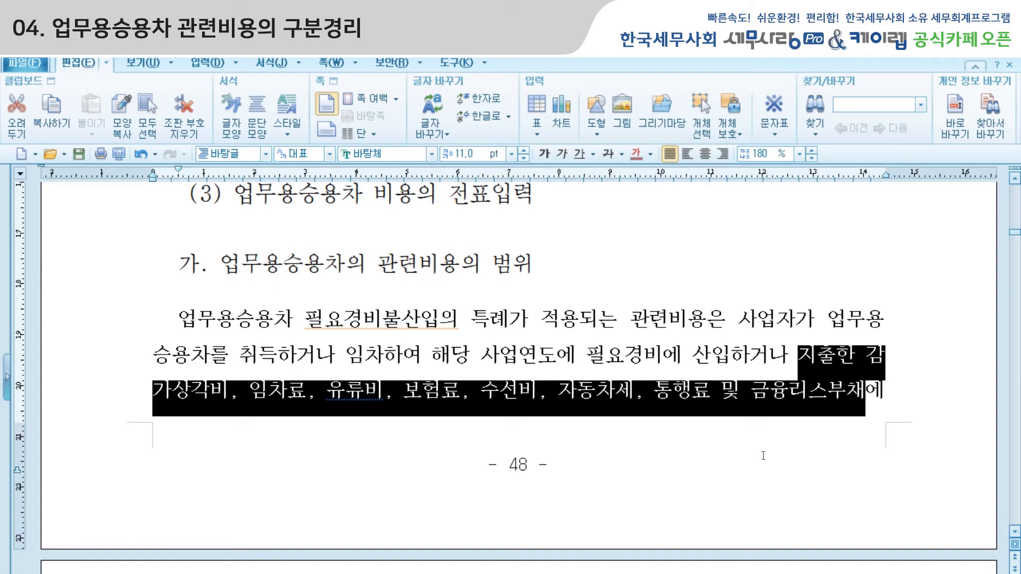
scroll(698, 381, "down", 6)
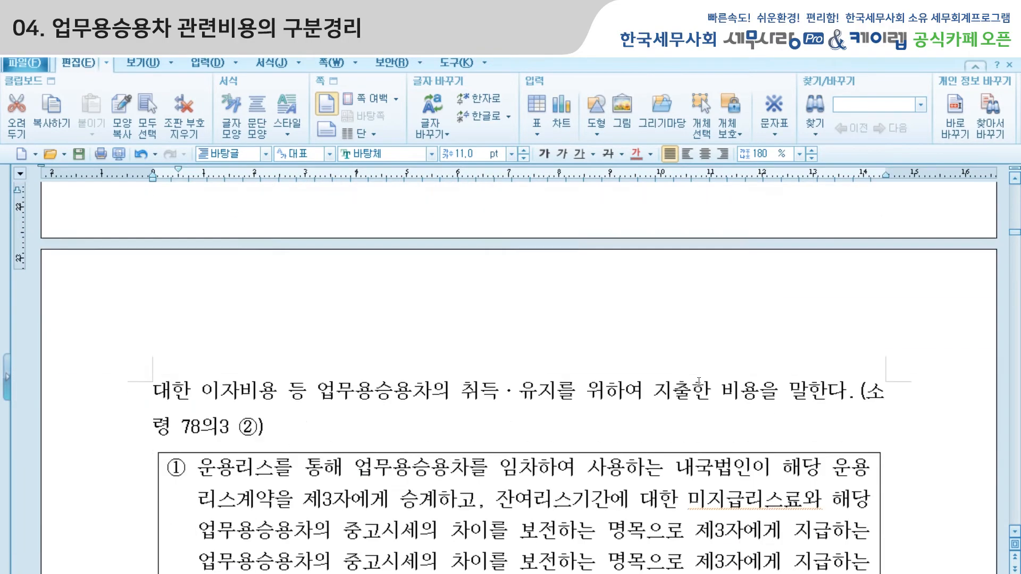
scroll(698, 381, "down", 8)
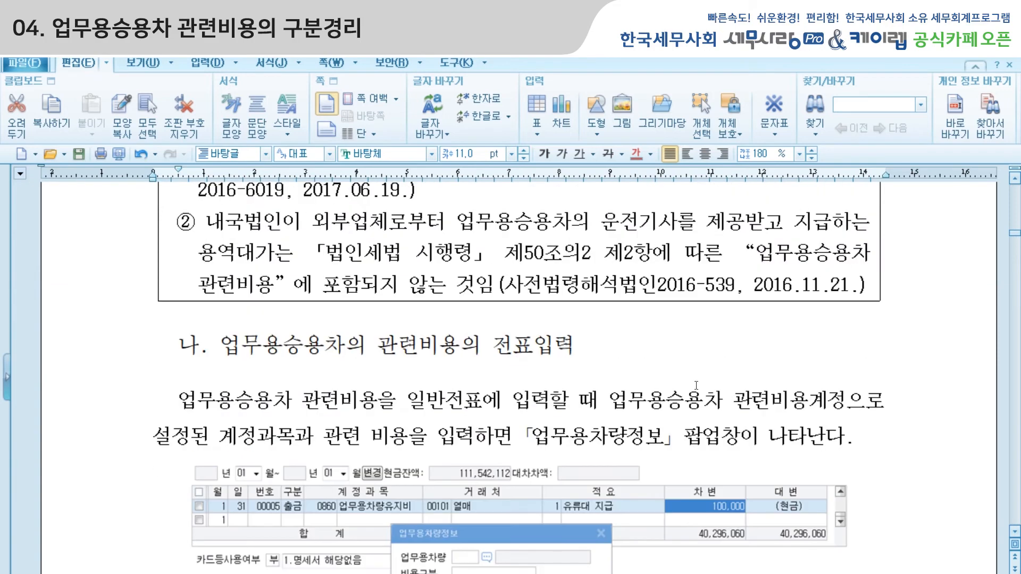
Read section 나. 업무용승용차의 관련비용의 전표입력 with its 업무용차량정보 examples, up to heading (4) 업무용승용차비용현황.
left_click(464, 307)
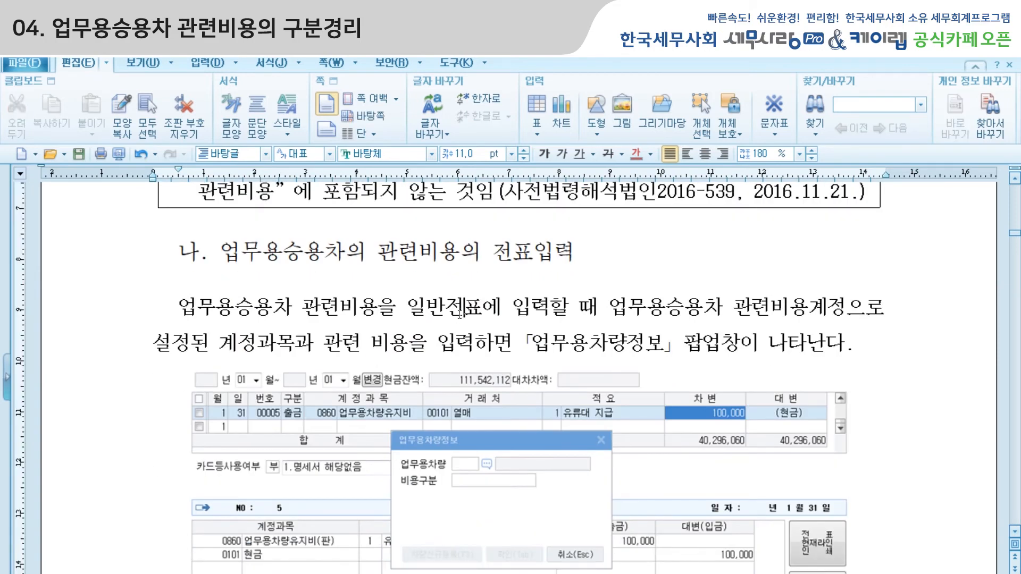
scroll(596, 324, "down", 2)
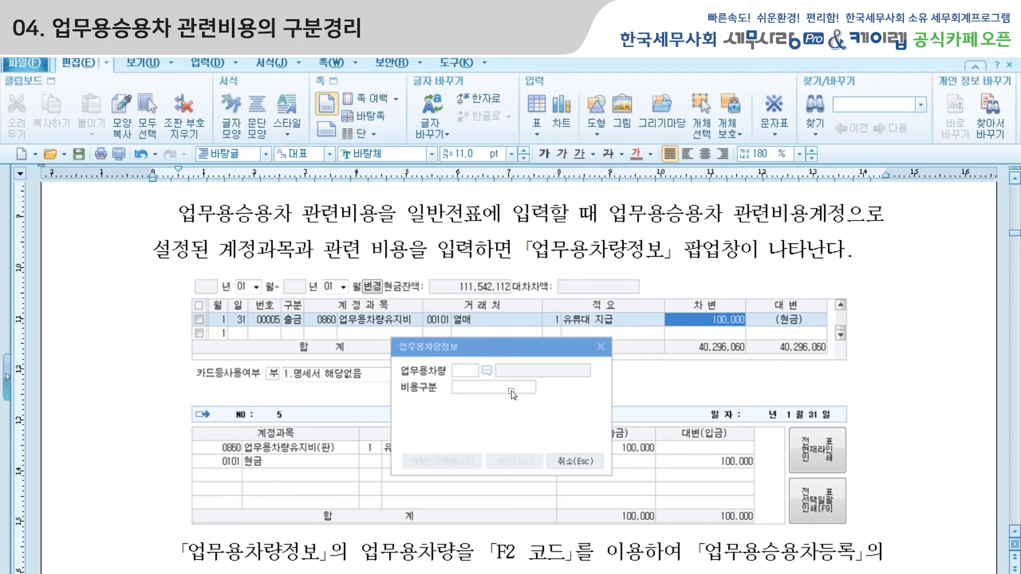
scroll(512, 393, "down", 2)
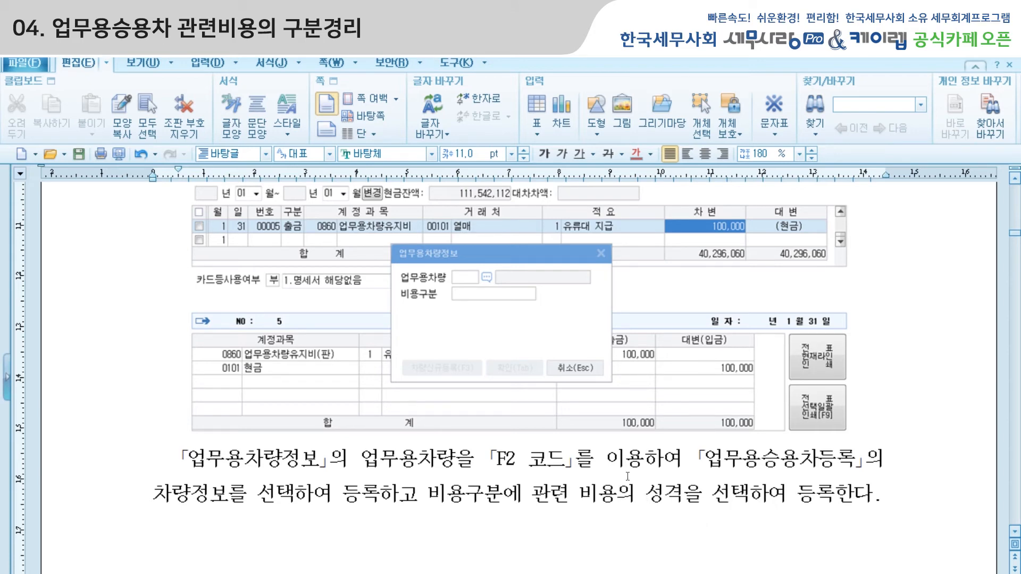
scroll(627, 477, "down", 15)
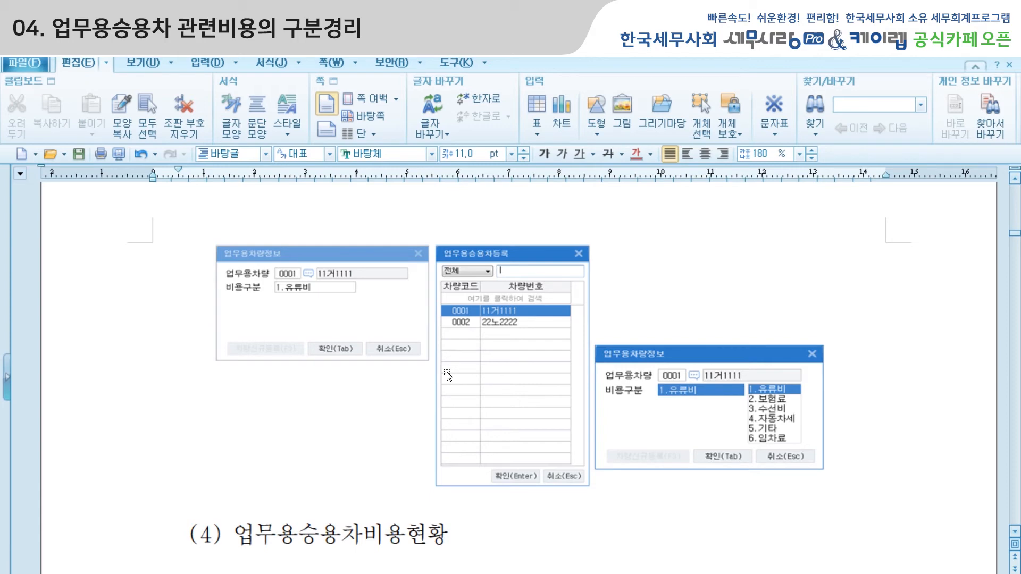
left_click(445, 530)
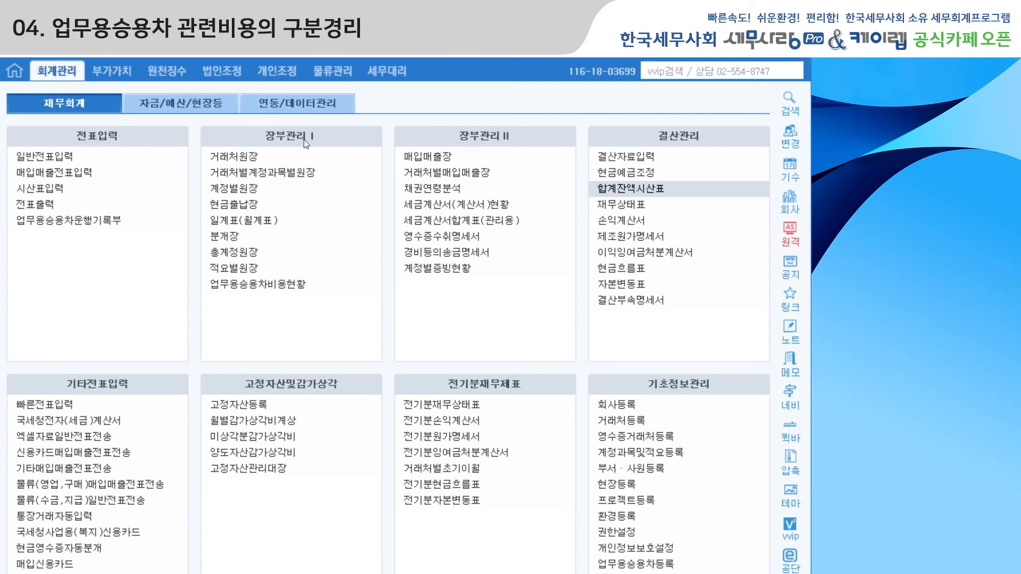
Switch to 세무사랑 Pro, open 업무용승용차비용현황 and view the 2017 관련비용현황 of cars 0002, 0003 and 0001.
left_click(281, 286)
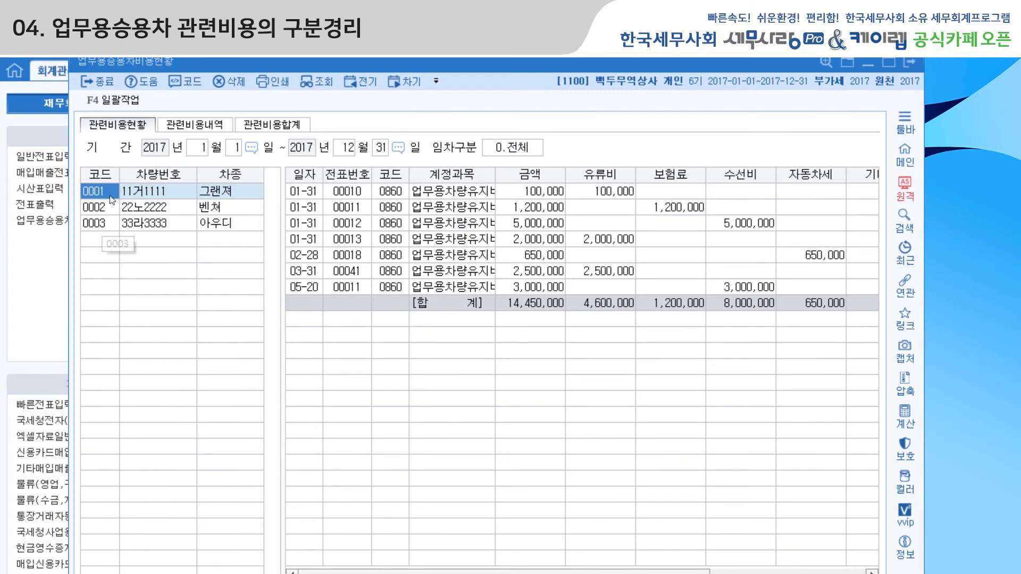
left_click(151, 209)
left_click(153, 224)
left_click(164, 190)
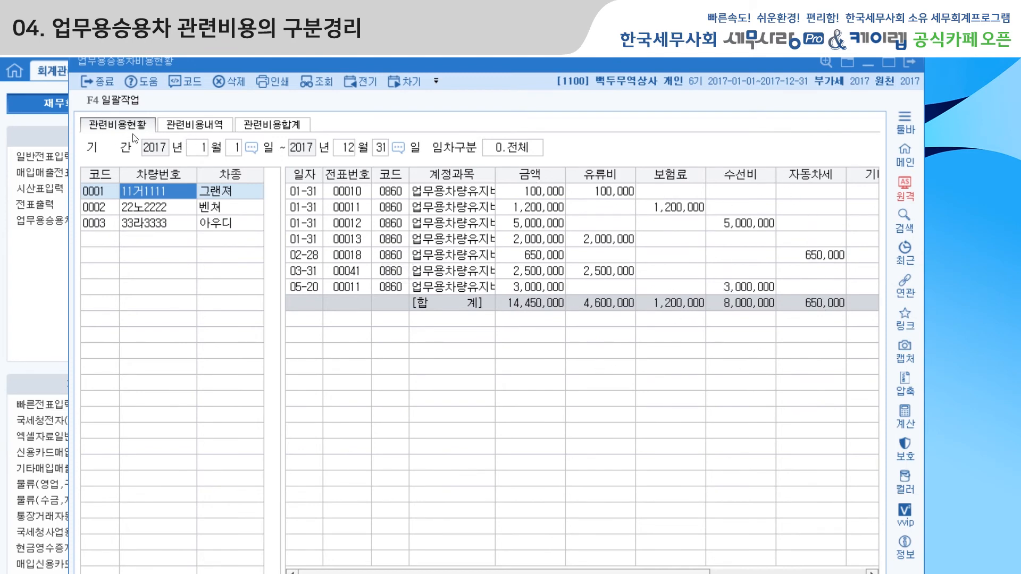
Query 관련비용내역 for January 1 to December 31, 2017 with 임차구분 0.전체 and 구분 전체.
left_click(190, 127)
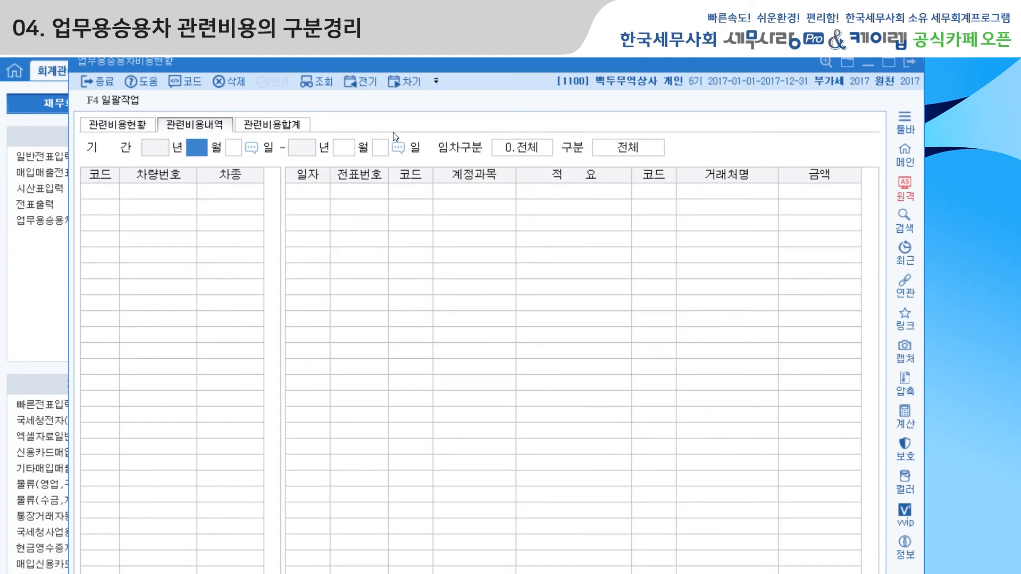
key("Return")
key("Return")
key("Return")
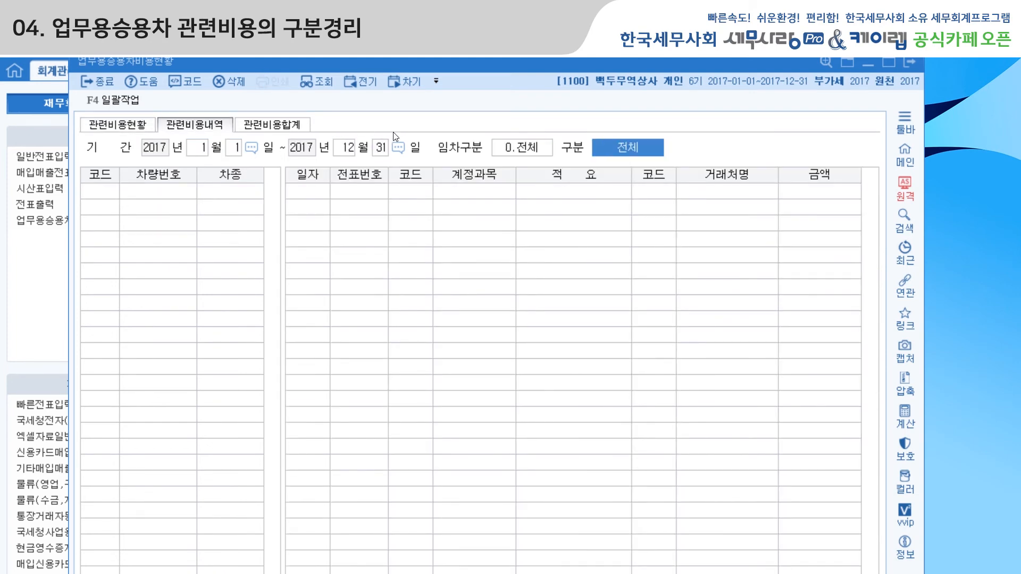
key("Return")
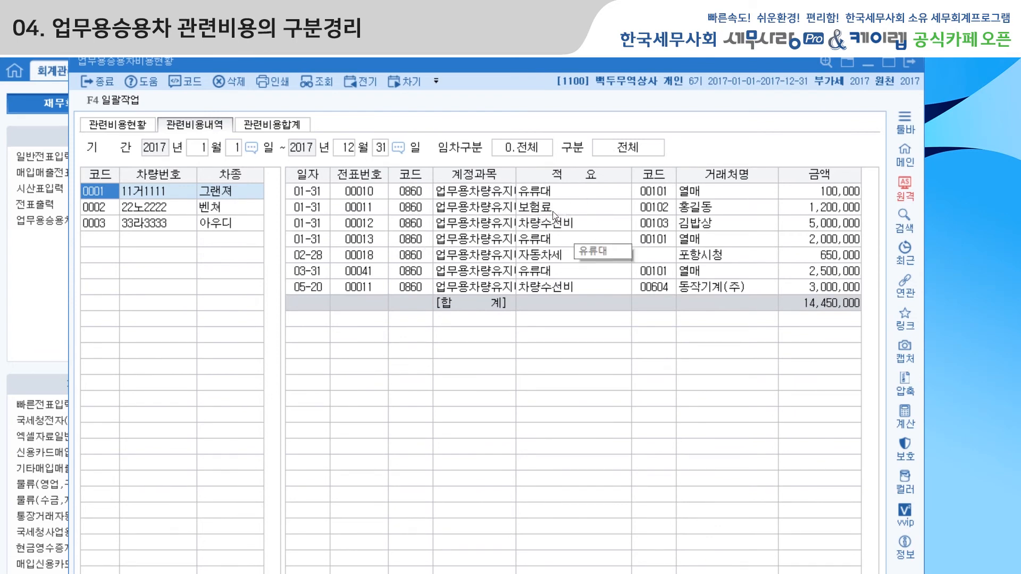
Query 관련비용합계 for January 1 to December 31, 2017 with 임차구분 0.전체 and 구분 0.계정별합계.
left_click(279, 130)
key("Return")
key("Return")
key("Return")
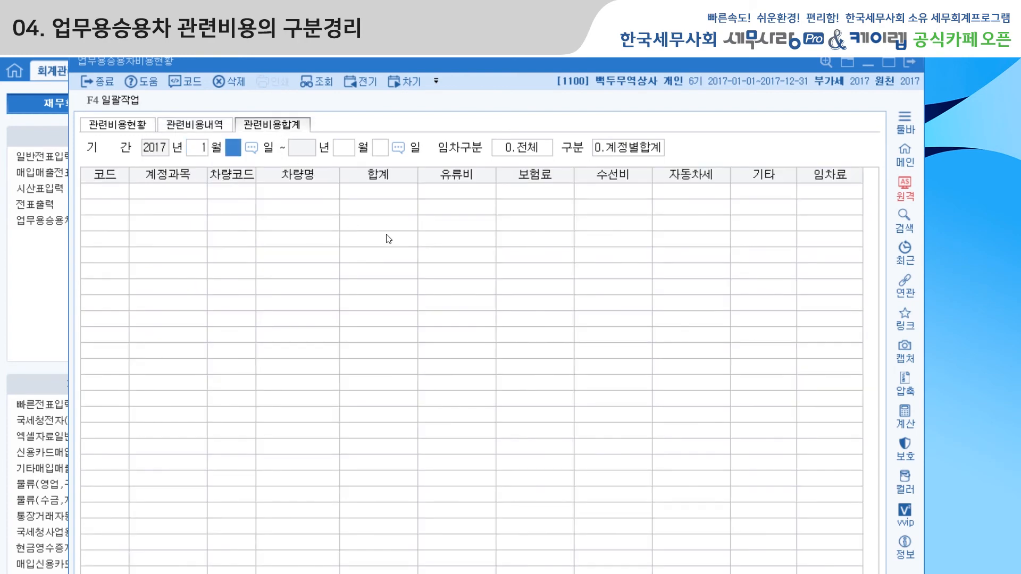
key("Return")
key("Return")
key("Return")
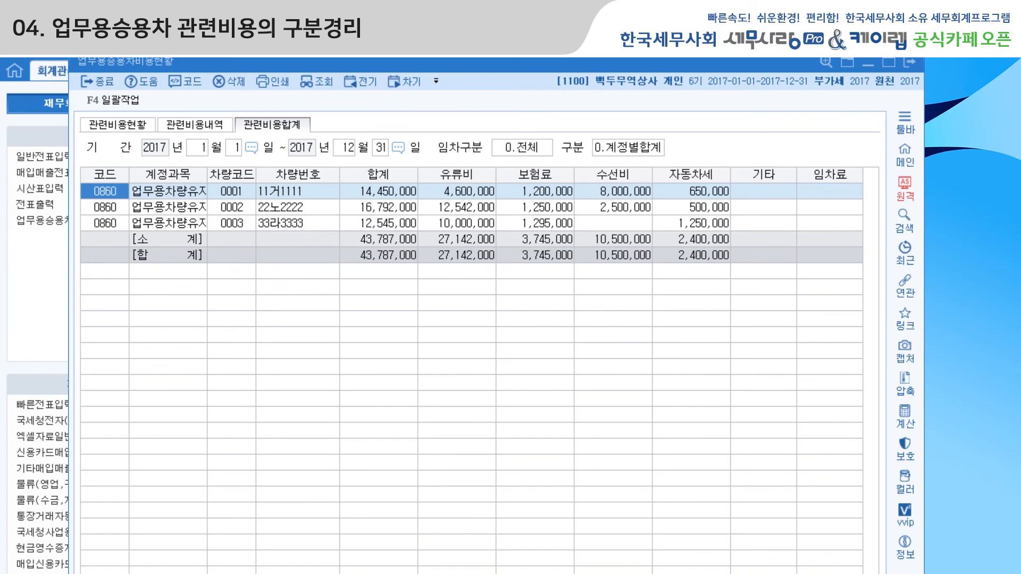
Switch to the Hangul manual and read sections (5) 업무전용자동차보험 가입여부 and (6) 업무용승용차운행기록부 작성.
left_click(952, 573)
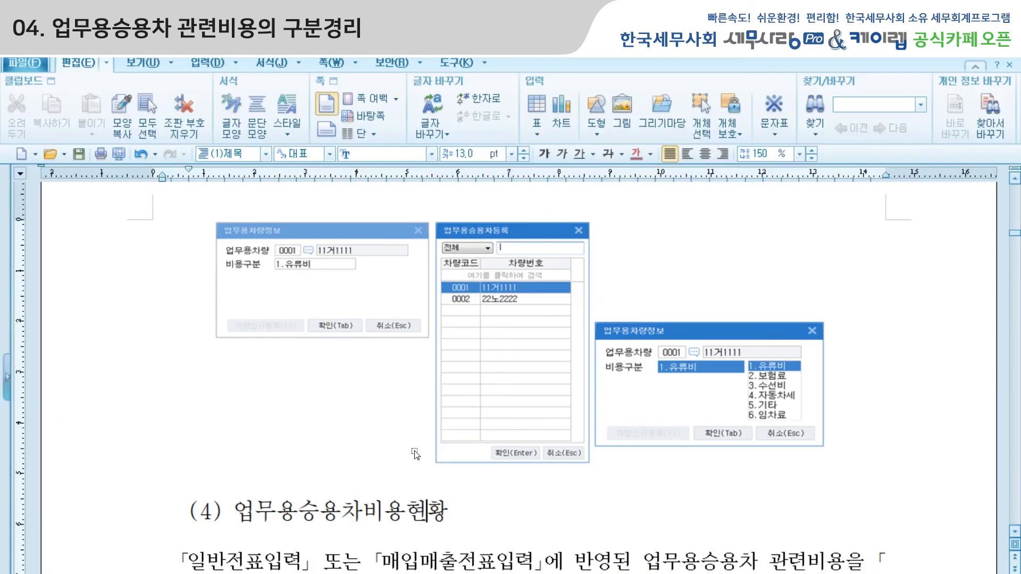
scroll(415, 457, "down", 10)
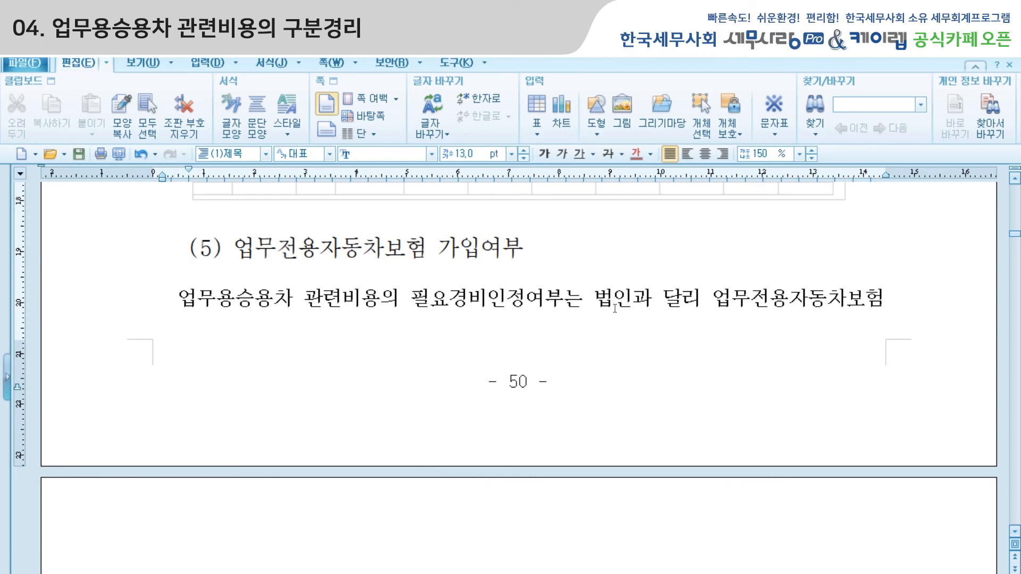
scroll(615, 308, "down", 8)
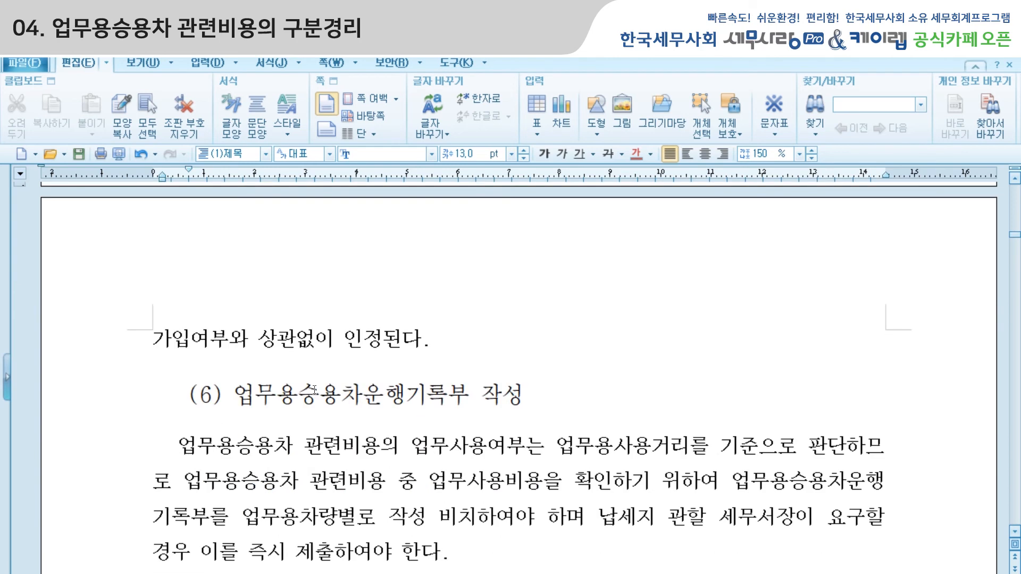
Highlight the end of section (5), then the 업무용사용거리 criterion and its full definition in section (6) of the manual.
left_click(151, 342)
left_click_drag(151, 342, 443, 347)
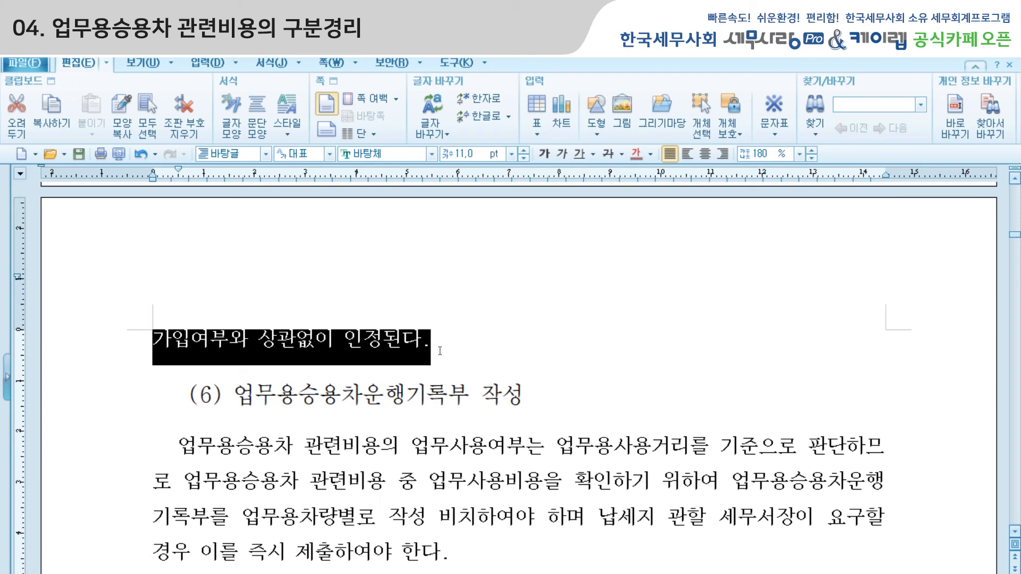
left_click(414, 395)
scroll(425, 396, "down", 4)
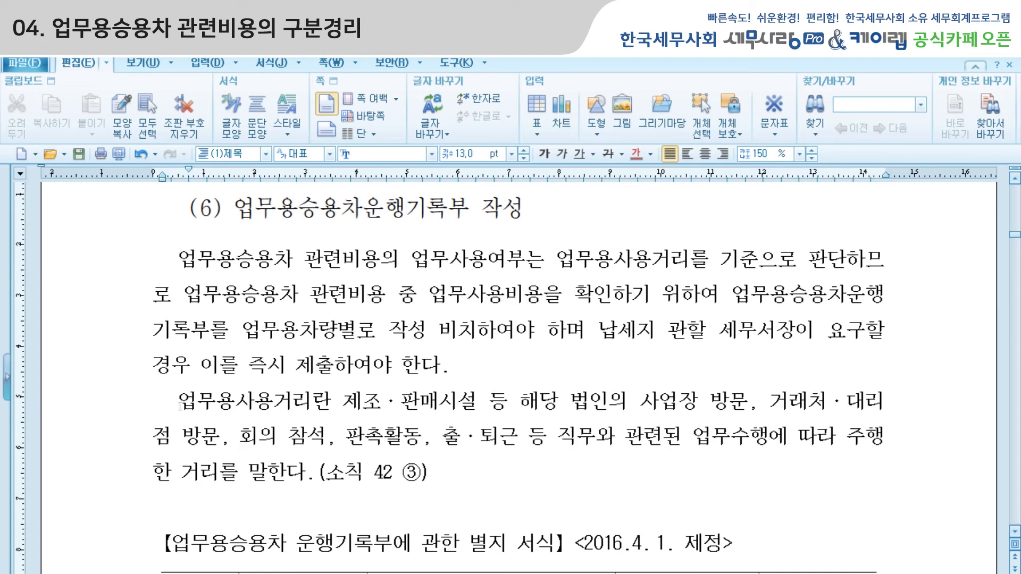
left_click_drag(179, 401, 294, 402)
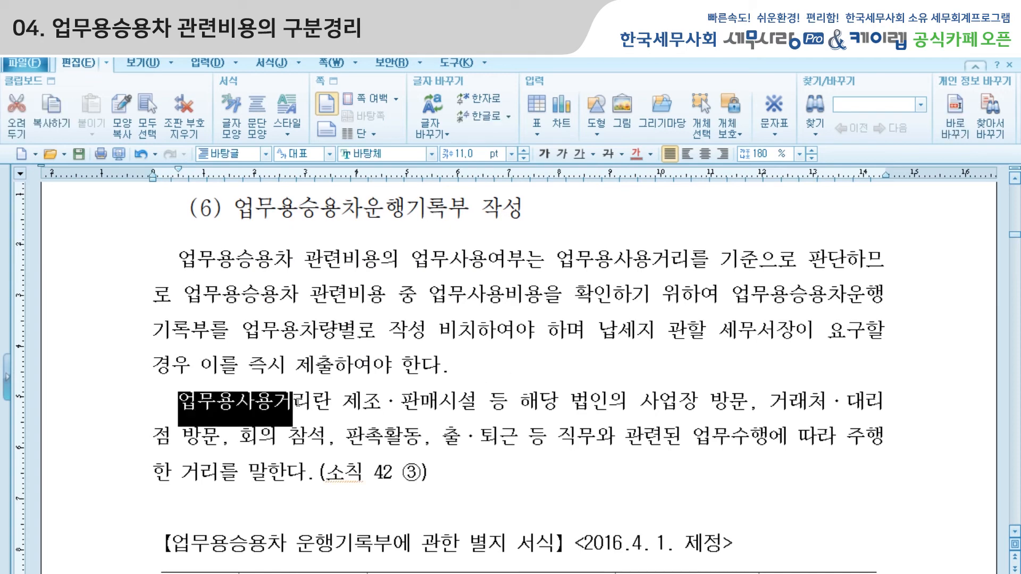
left_click_drag(558, 259, 768, 254)
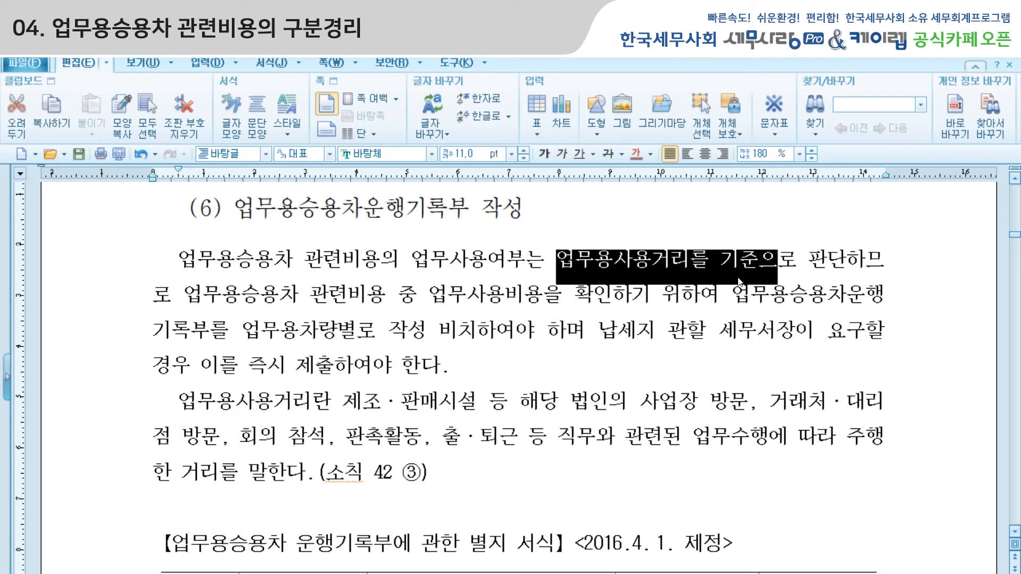
left_click_drag(159, 410, 305, 472)
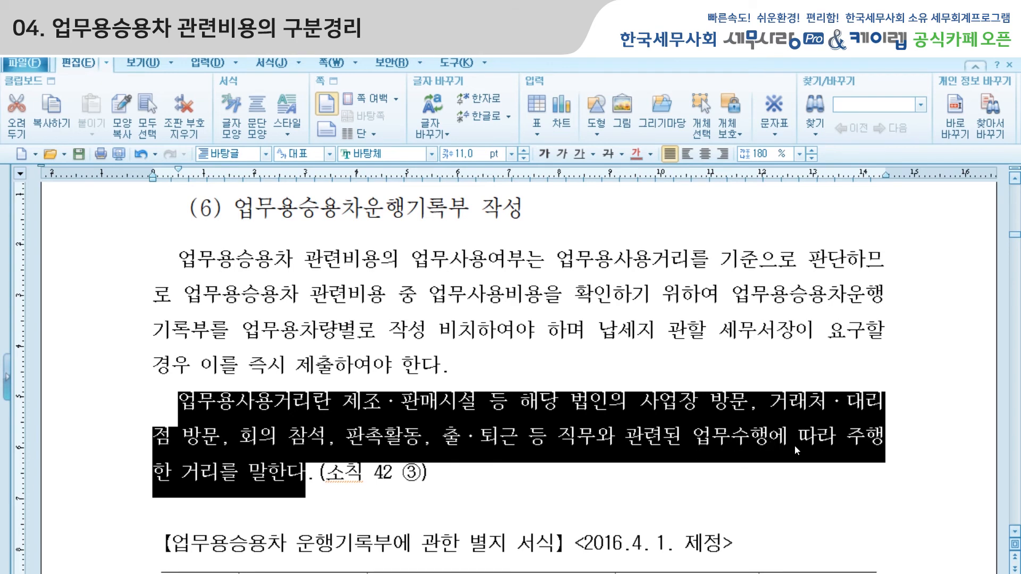
Examine the 업무용승용차 운행기록부 form and the 업무사용비율 formula further down in the manual.
scroll(789, 442, "down", 5)
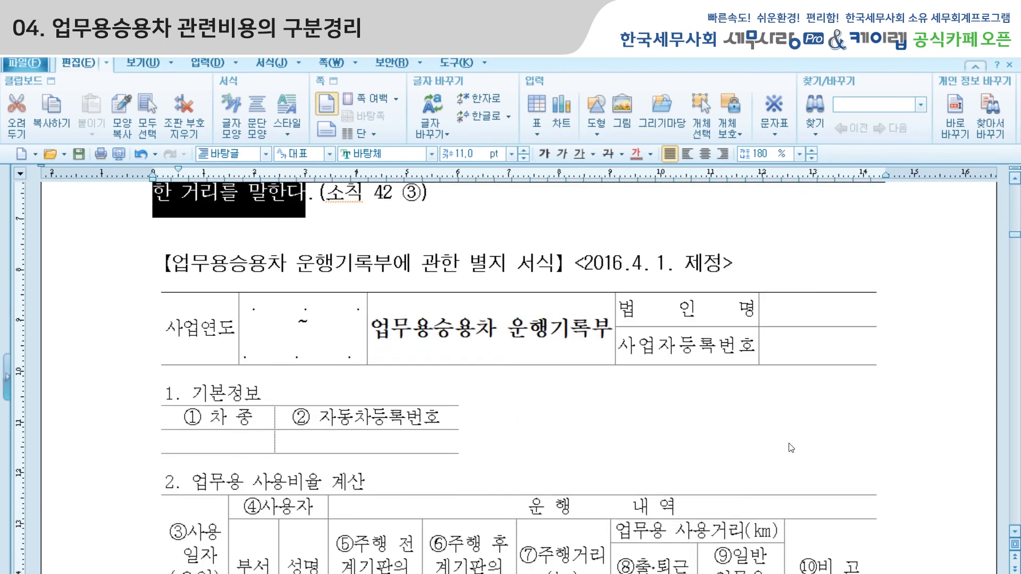
scroll(790, 447, "down", 2)
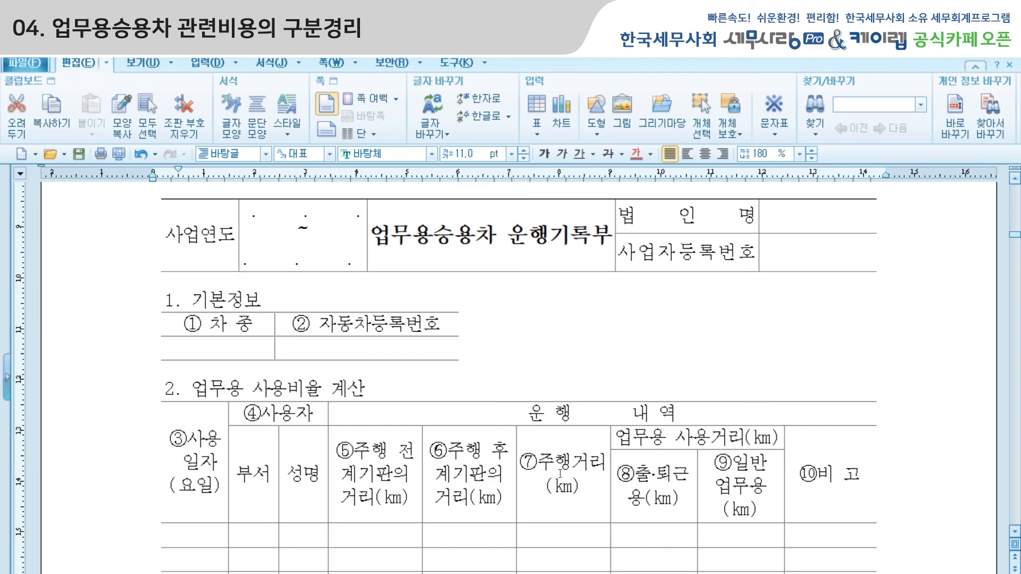
scroll(559, 474, "down", 20)
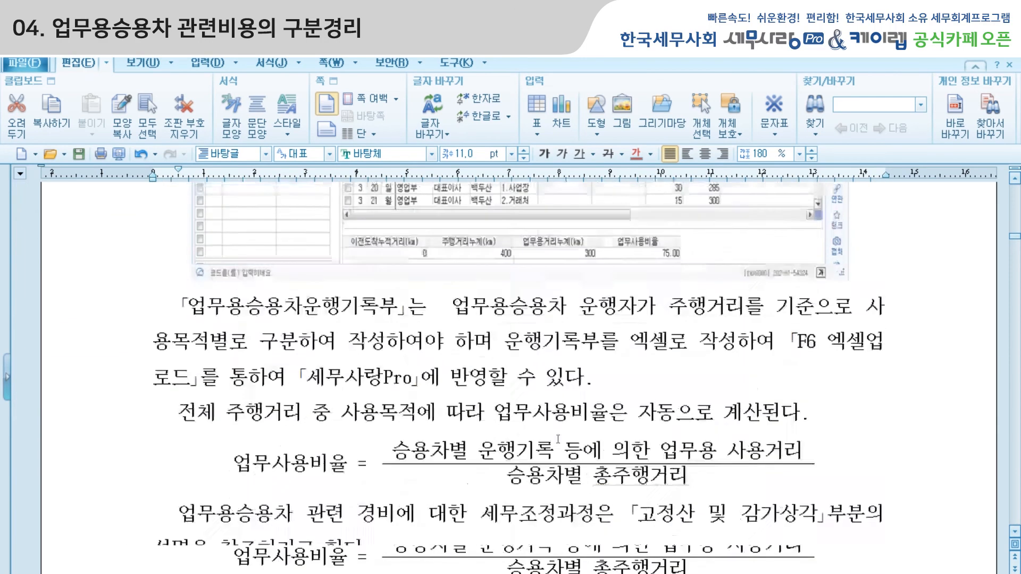
left_click(294, 480)
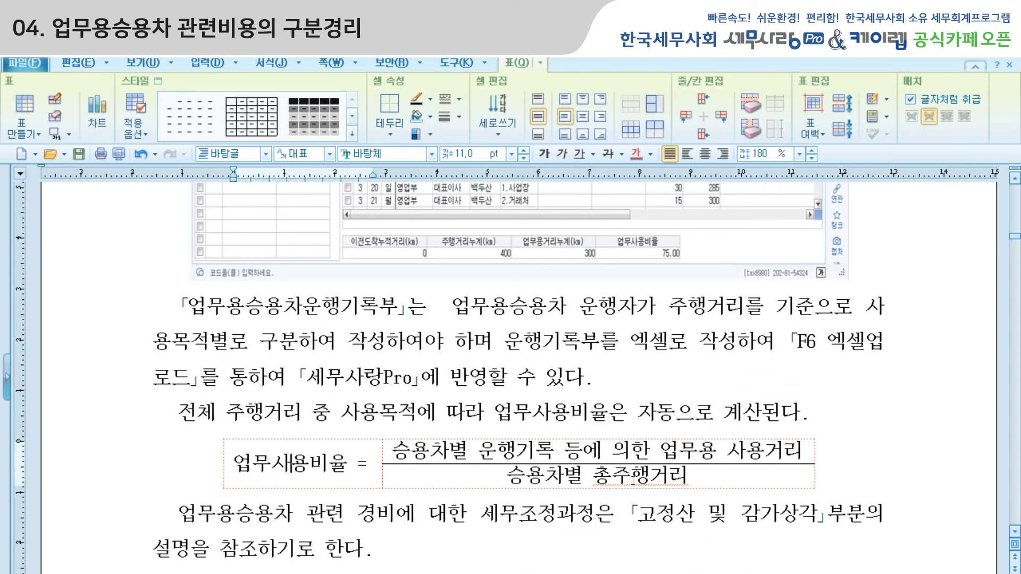
left_click(436, 452)
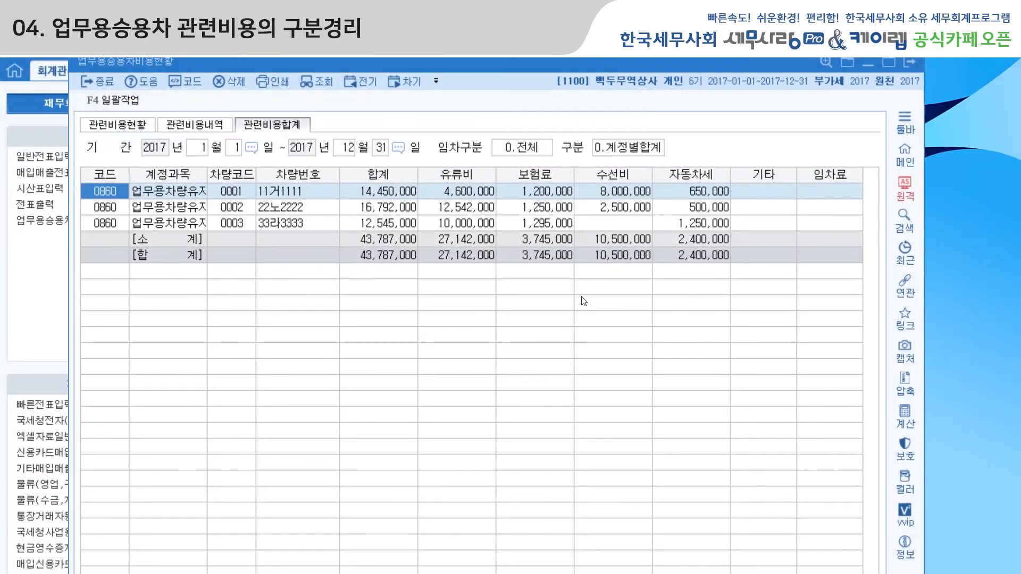
Switch to 세무사랑 Pro, close 업무용승용차비용현황 and open 업무용승용차운행기록부.
left_click(909, 61)
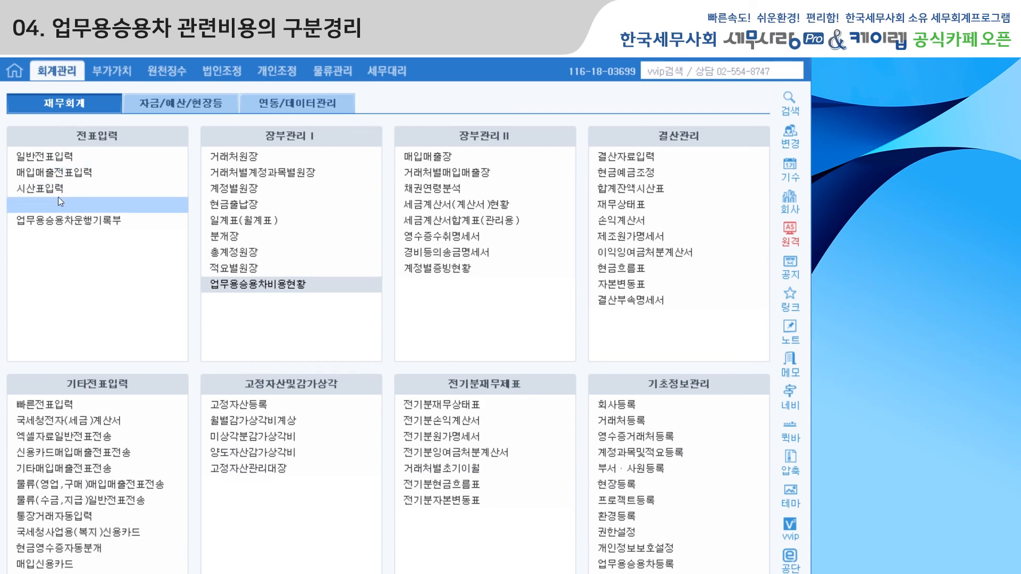
left_click(59, 221)
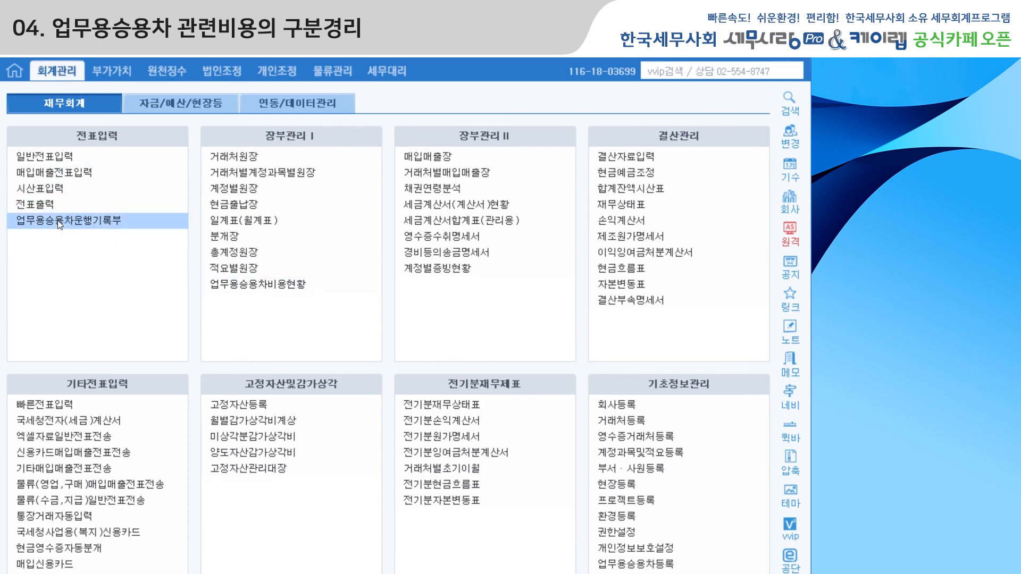
left_click_drag(509, 68, 492, 66)
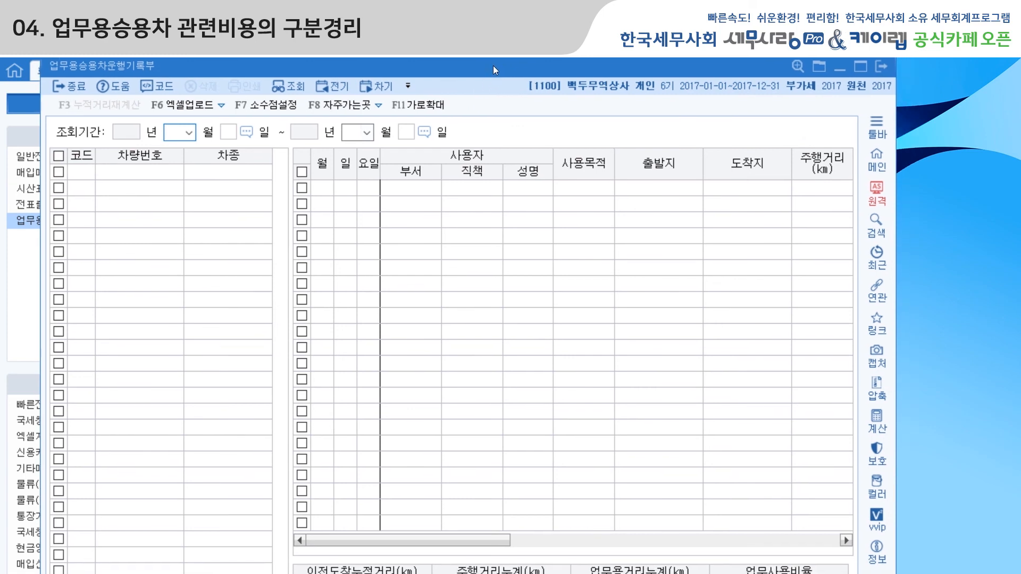
Query the 업무용승용차운행기록부 for the period January 1 to December 31, 2017.
type("1")
key("Return")
key("Return")
type("12")
key("Return")
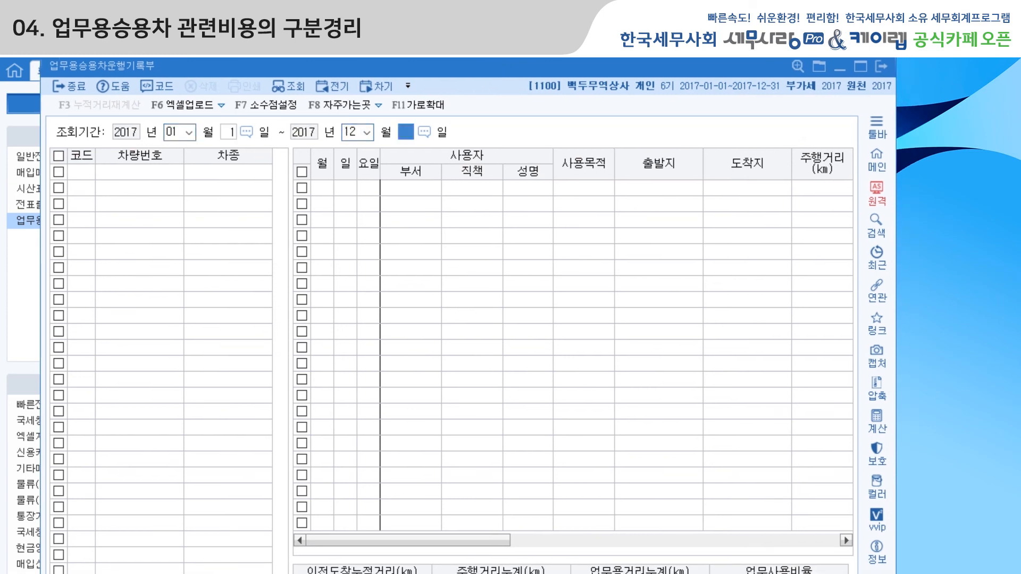
key("Return")
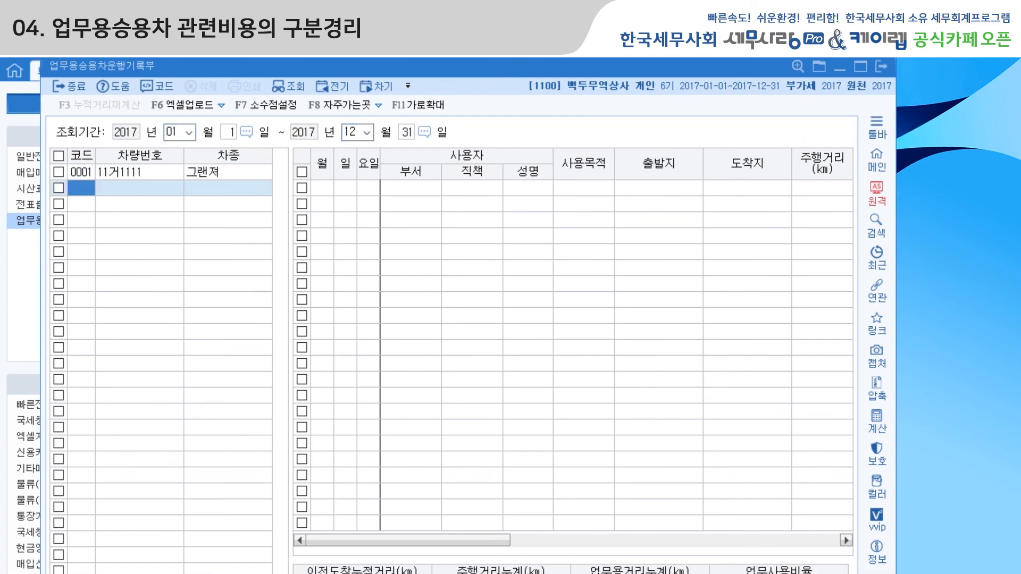
View the driving records of car 0001 from January 2, widening the window to include the 주행거리 and 도착누적거리 columns.
left_click(130, 174)
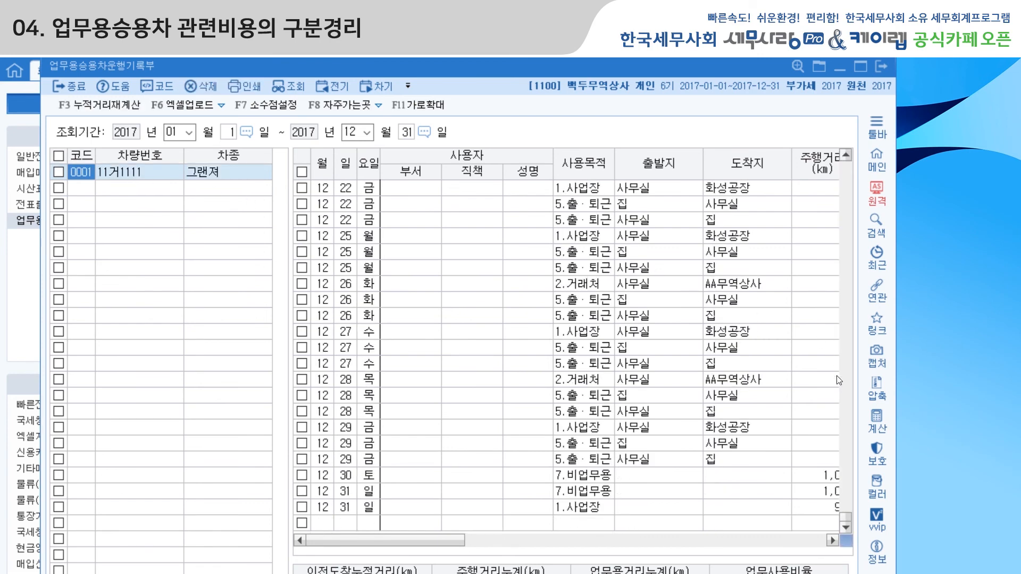
left_click_drag(847, 515, 847, 162)
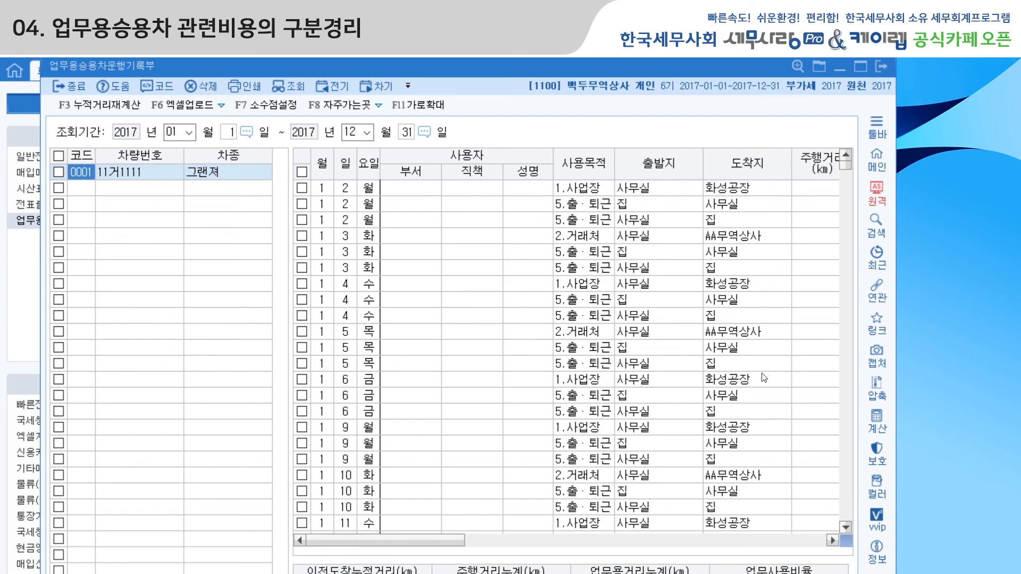
left_click_drag(895, 331, 964, 333)
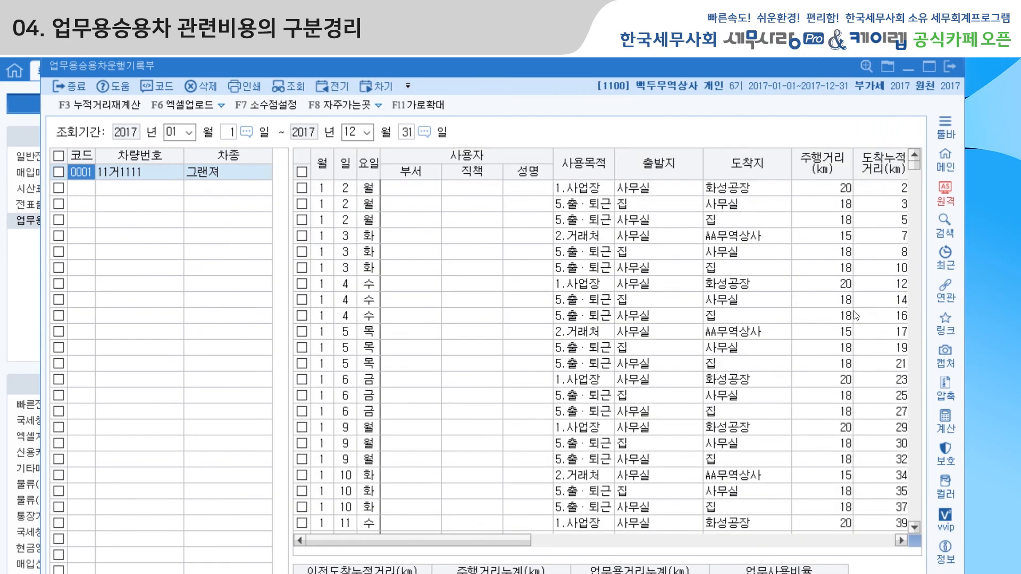
left_click(586, 189)
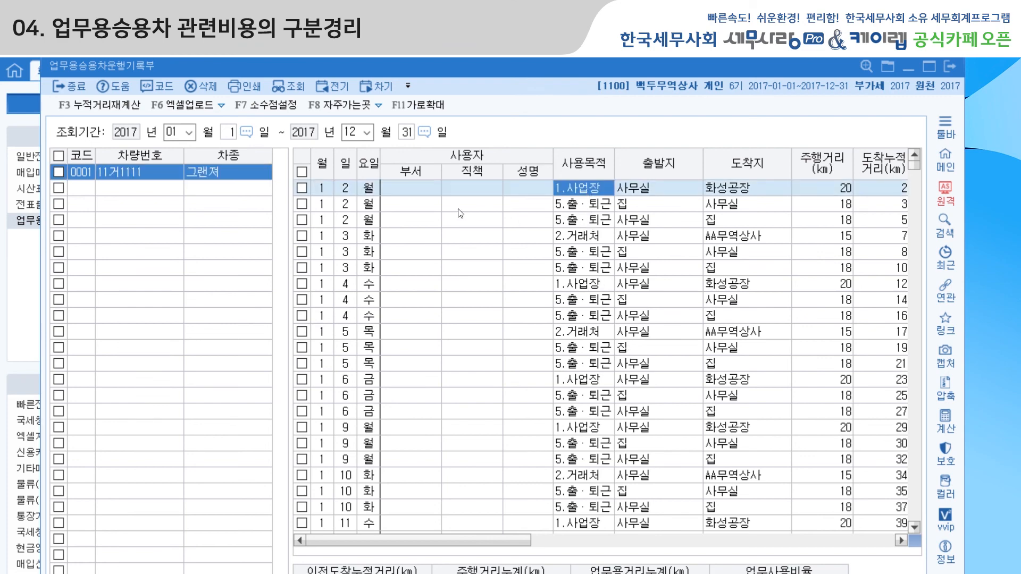